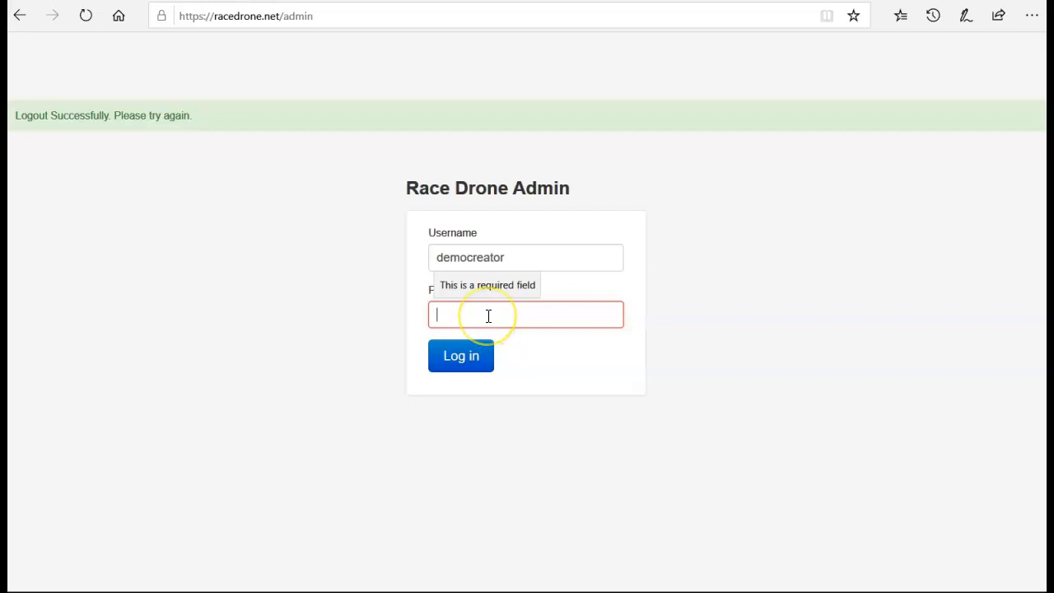
Step: Log in to the admin panel with the account password, dismiss the password-saving offer, and view the site admins list
{"action": "key", "text": "ctrl+v"}
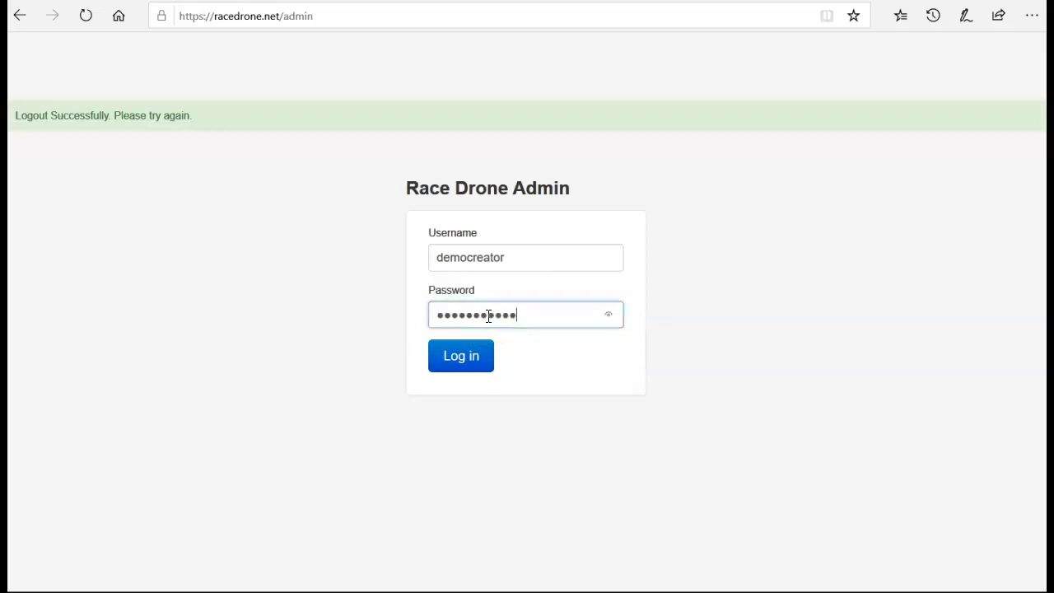
{"action": "key", "text": "Return"}
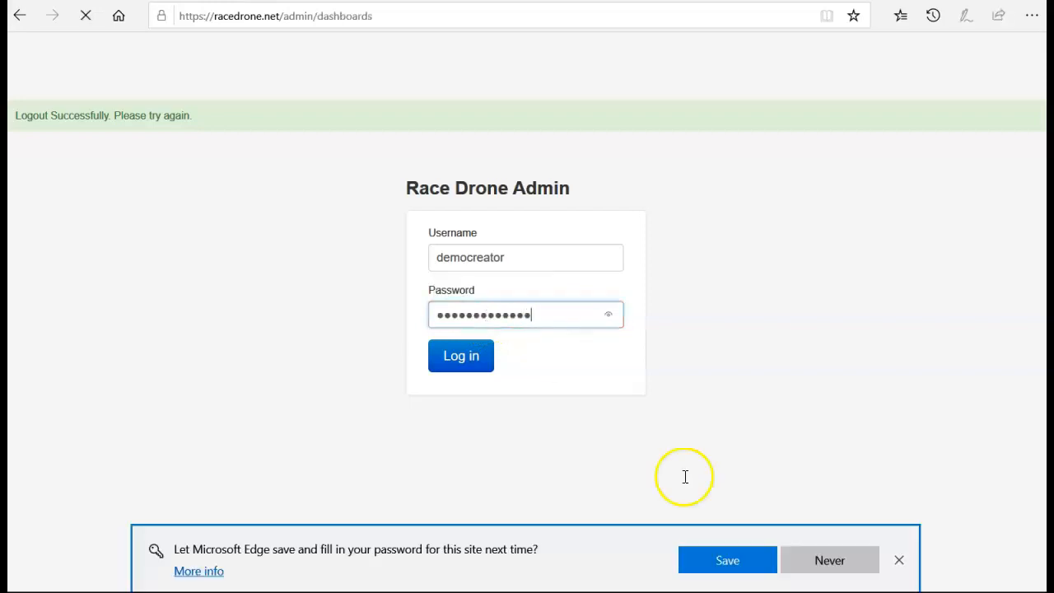
{"action": "left_click", "coordinate": [901, 561]}
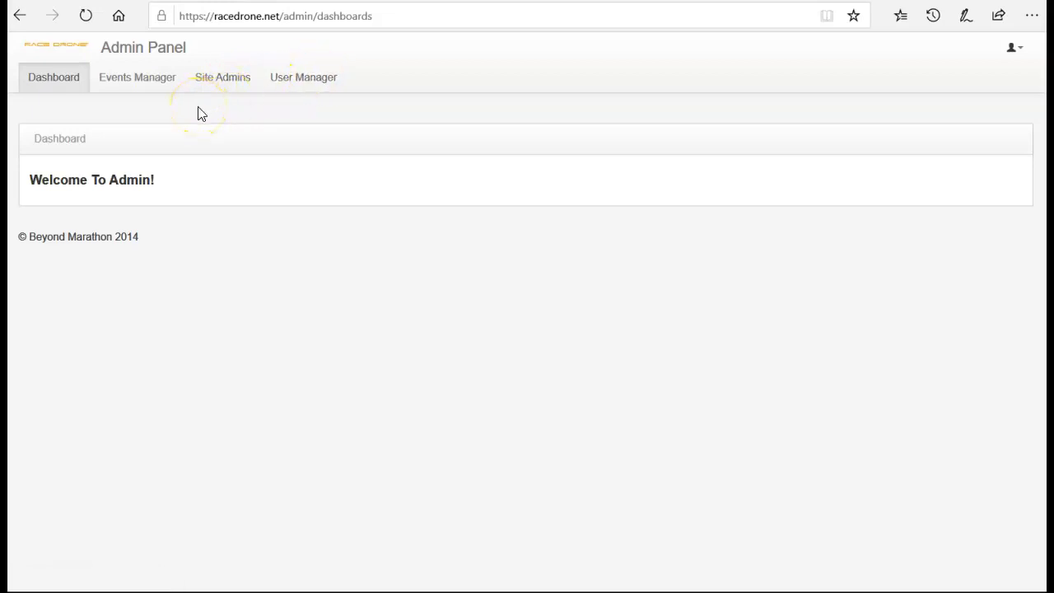
{"action": "left_click", "coordinate": [220, 86]}
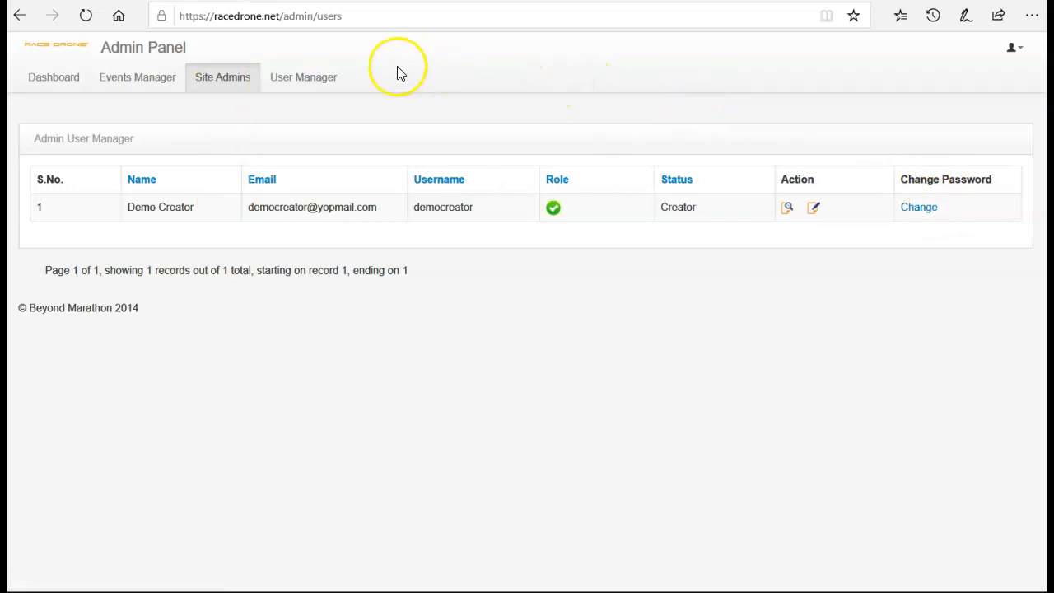
Step: Change the full name of user tracker855 to "Group 1" in the user manager and save the record
{"action": "left_click", "coordinate": [285, 85]}
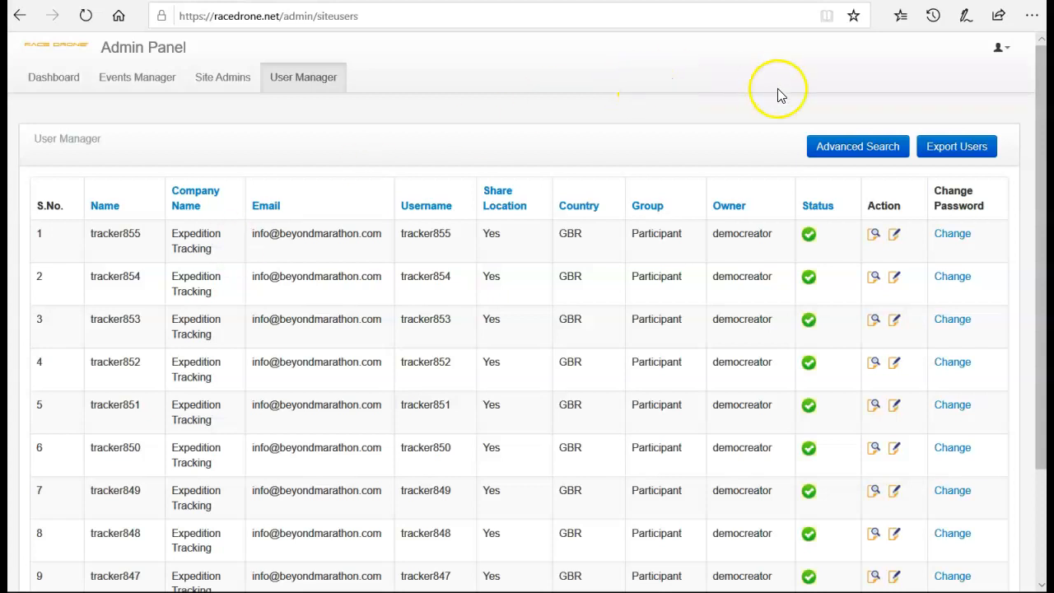
{"action": "left_click", "coordinate": [897, 237]}
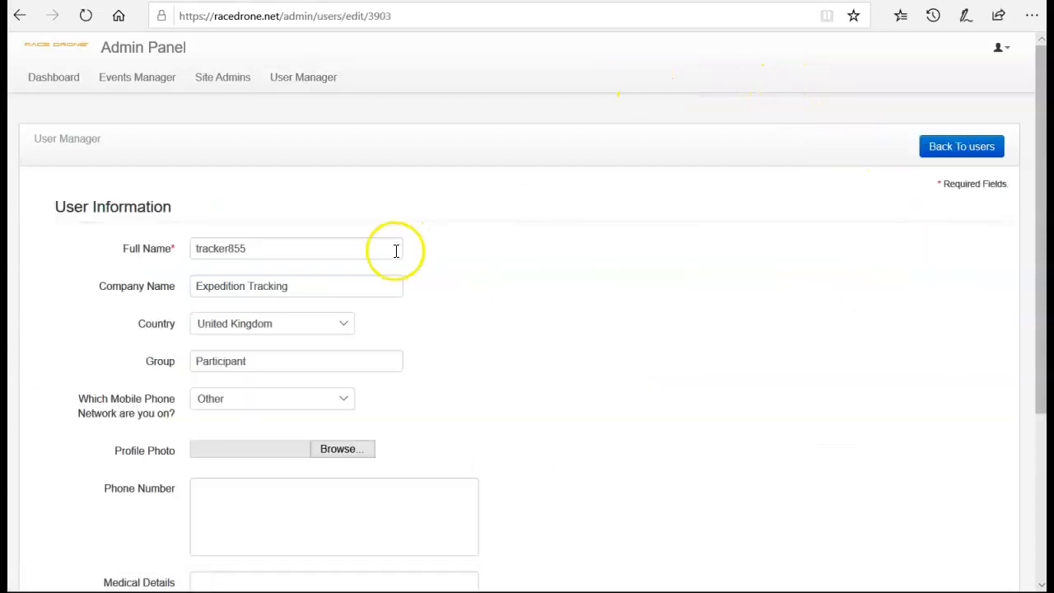
{"action": "left_click_drag", "start_coordinate": [254, 248], "coordinate": [195, 247]}
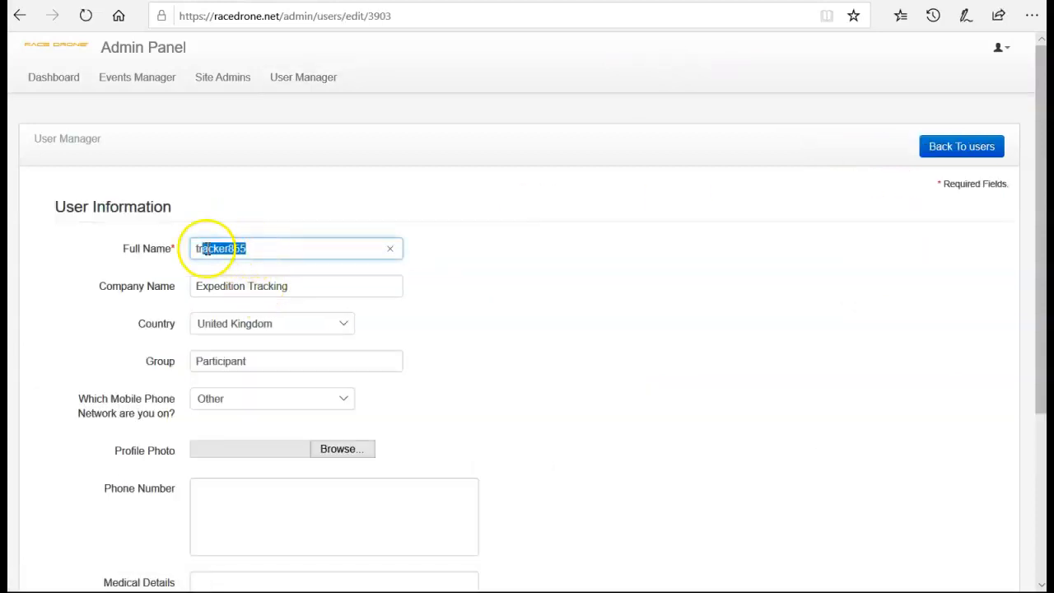
{"action": "right_click", "coordinate": [185, 249]}
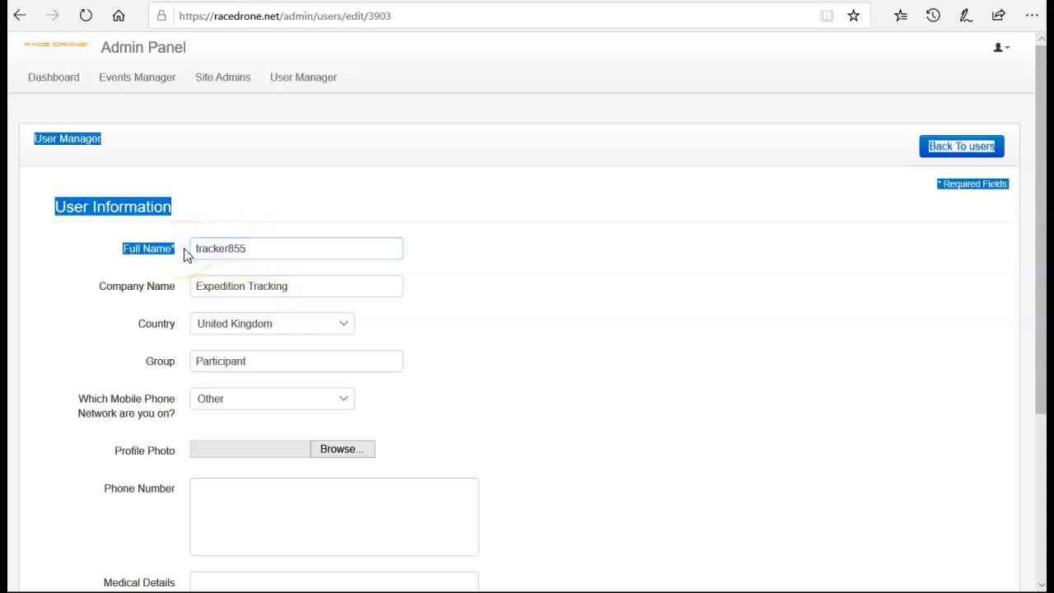
{"action": "left_click", "coordinate": [200, 247]}
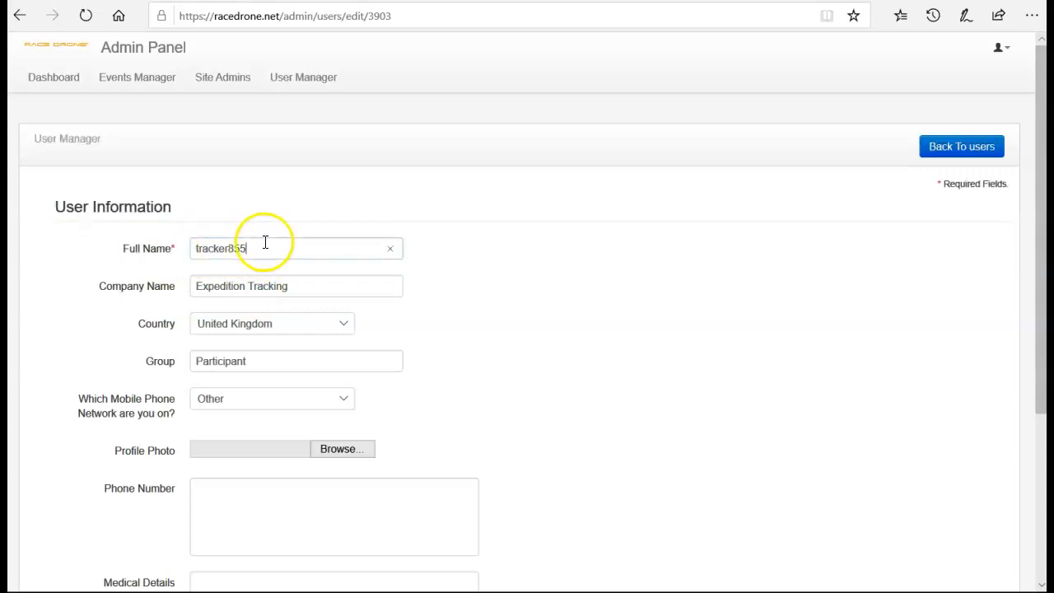
{"action": "left_click_drag", "start_coordinate": [266, 247], "coordinate": [180, 244]}
{"action": "type", "text": "Group 1"}
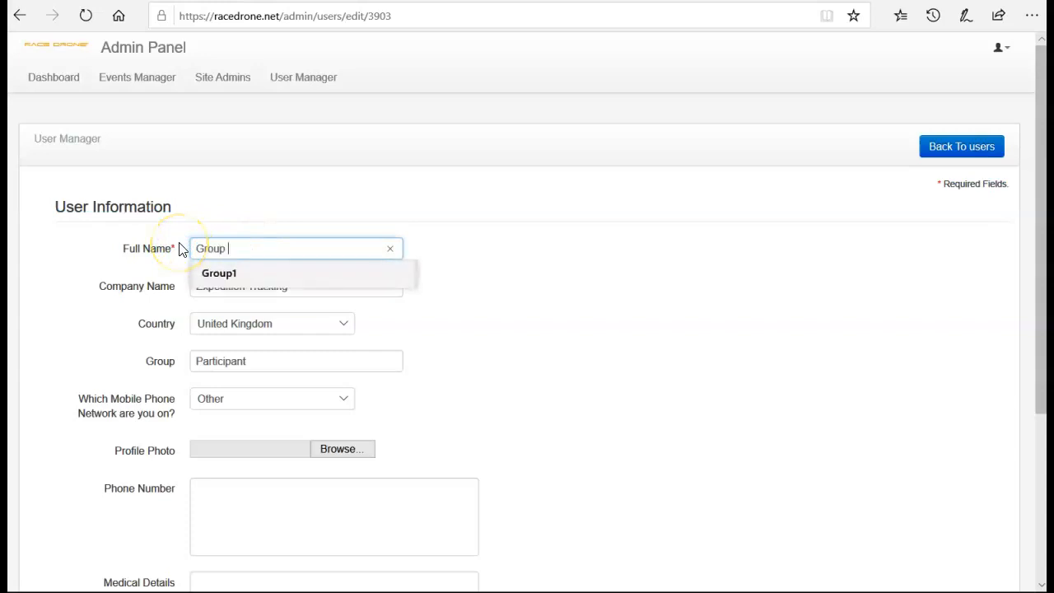
{"action": "scroll", "coordinate": [829, 376], "scroll_direction": "down", "scroll_amount": 3}
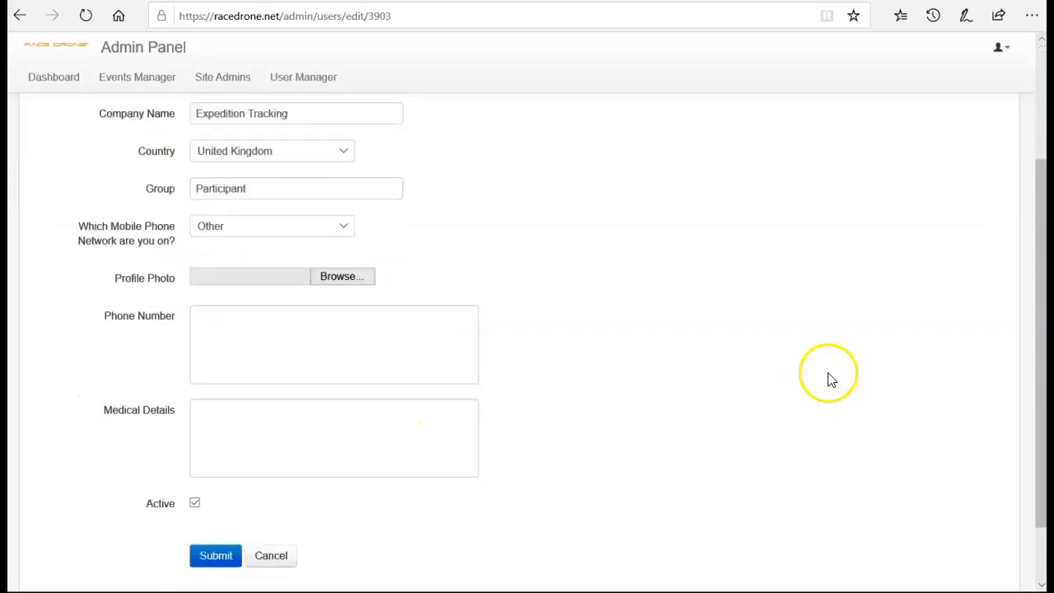
{"action": "left_click", "coordinate": [218, 557]}
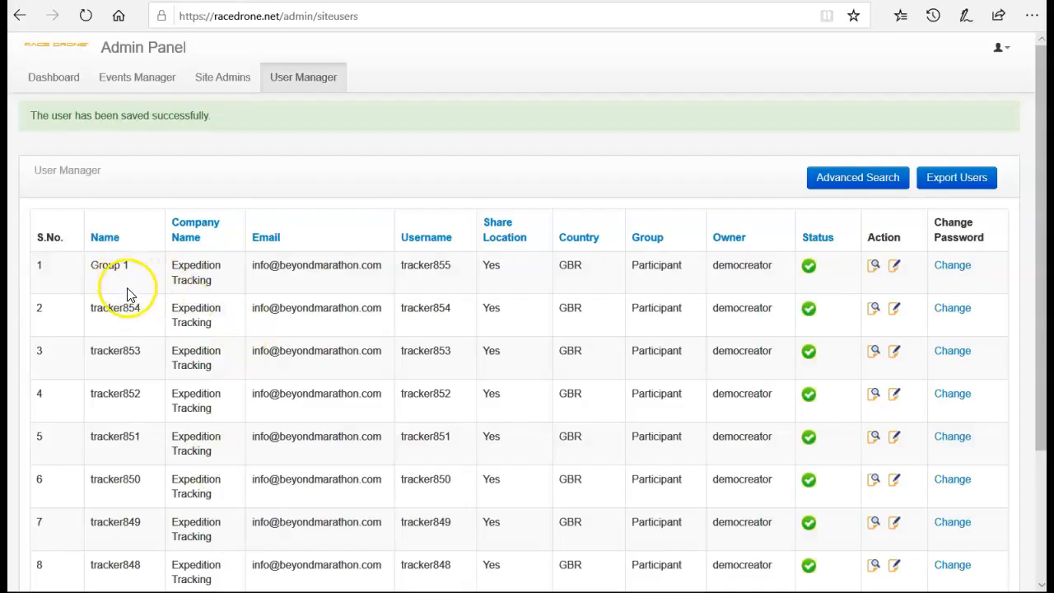
Step: Change the full name of user tracker854 to "Group2" and save the record
{"action": "left_click", "coordinate": [894, 308]}
{"action": "left_click_drag", "start_coordinate": [247, 248], "coordinate": [189, 248]}
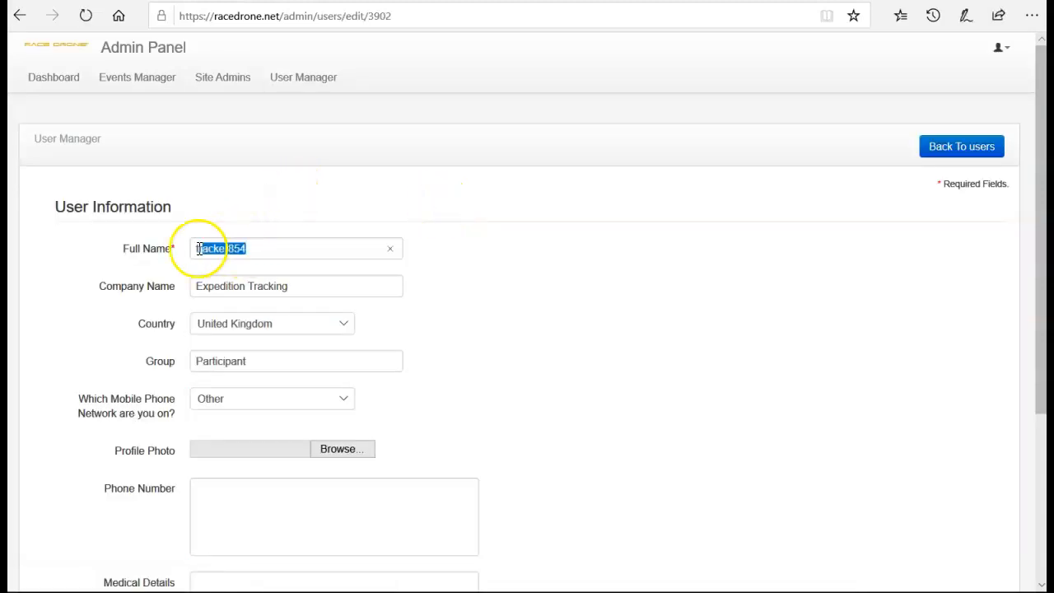
{"action": "type", "text": "Glroup2"}
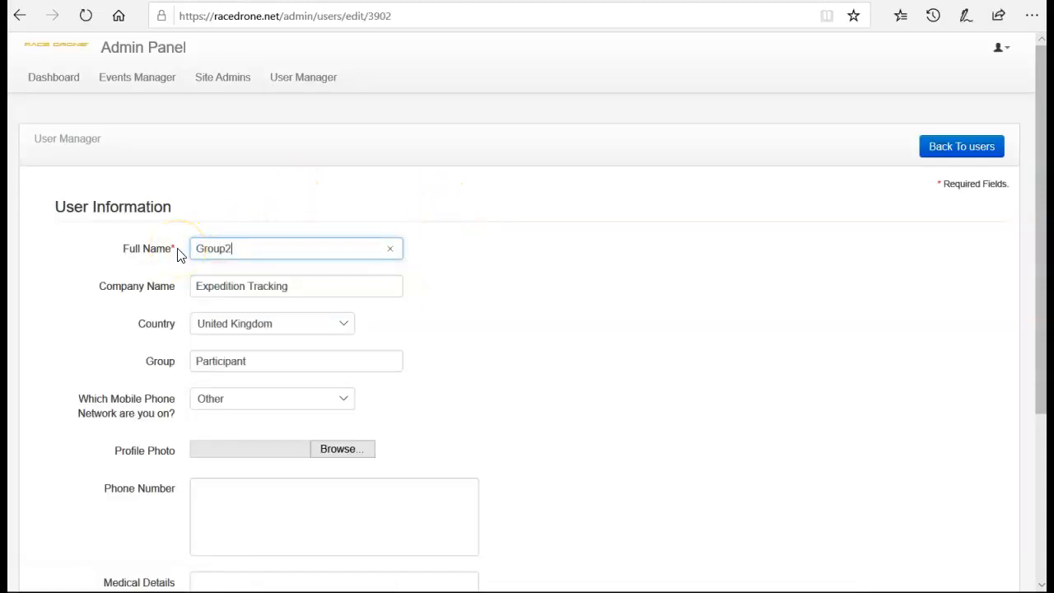
{"action": "scroll", "coordinate": [461, 271], "scroll_direction": "down", "scroll_amount": 1}
{"action": "scroll", "coordinate": [461, 271], "scroll_direction": "down", "scroll_amount": 3}
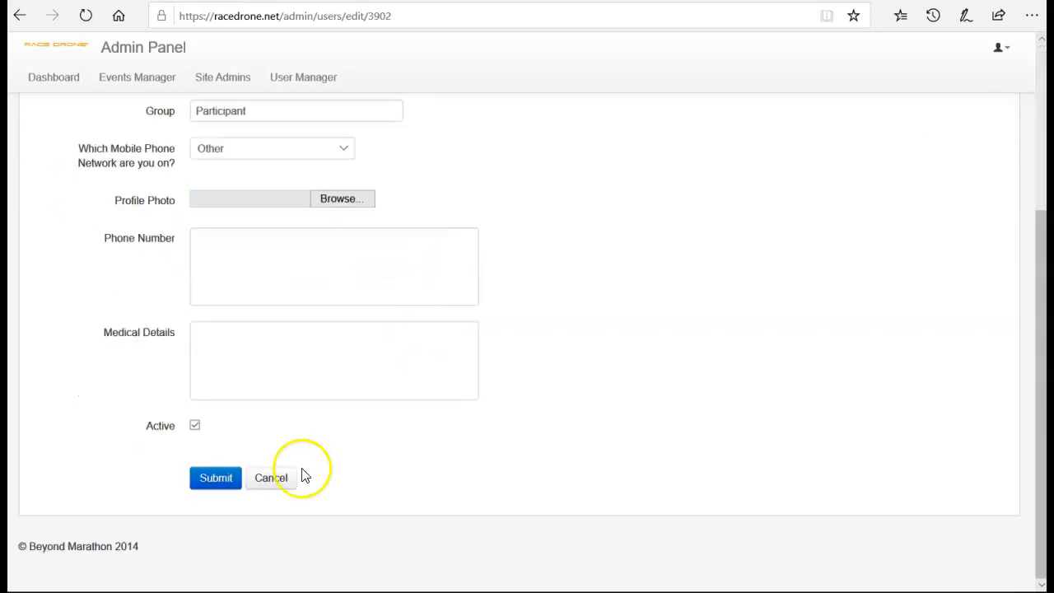
{"action": "left_click", "coordinate": [212, 480]}
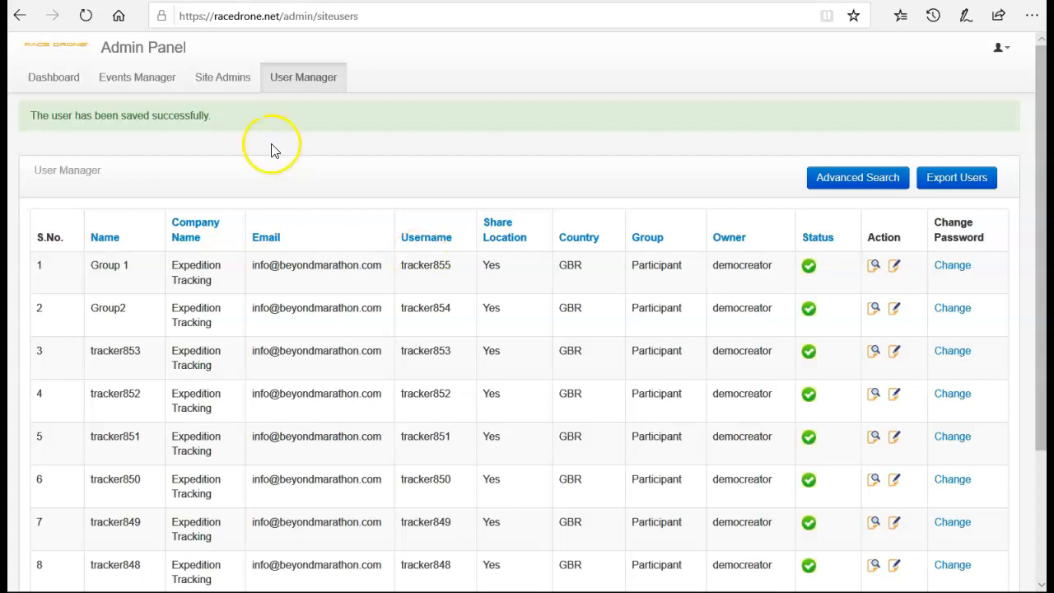
Step: Start a new event in the events manager and name it "Peaks Feb 15 16", leaving the viewing password blank
{"action": "left_click", "coordinate": [152, 85]}
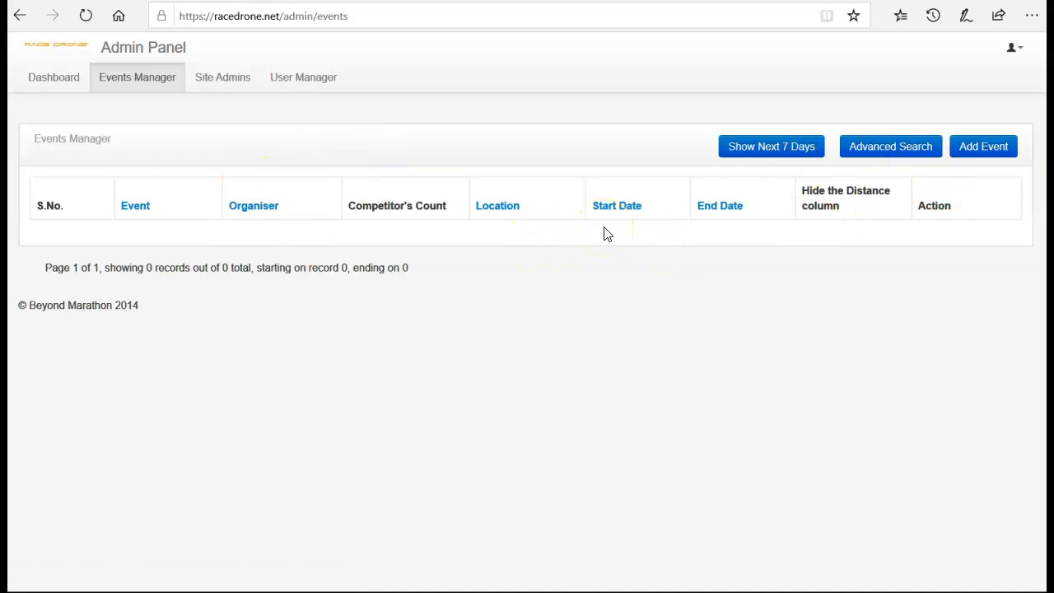
{"action": "left_click", "coordinate": [980, 152]}
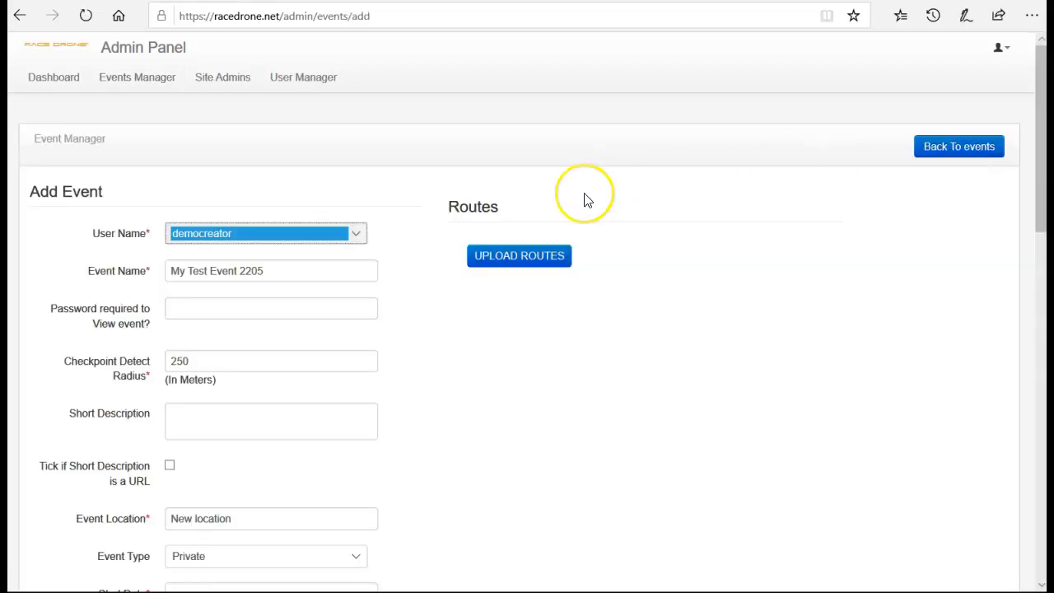
{"action": "left_click_drag", "start_coordinate": [275, 272], "coordinate": [160, 272]}
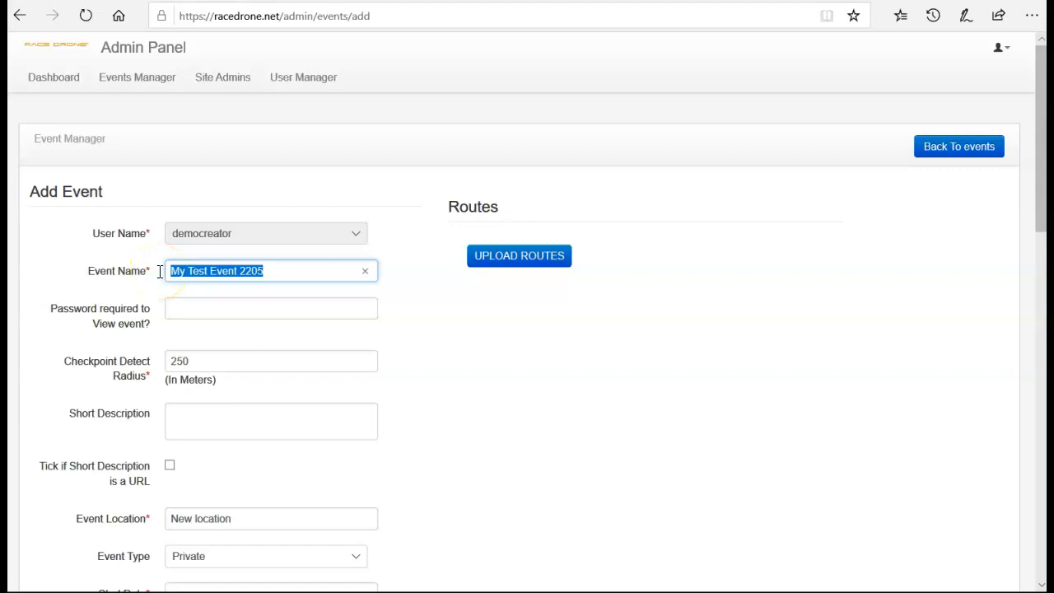
{"action": "type", "text": "P"}
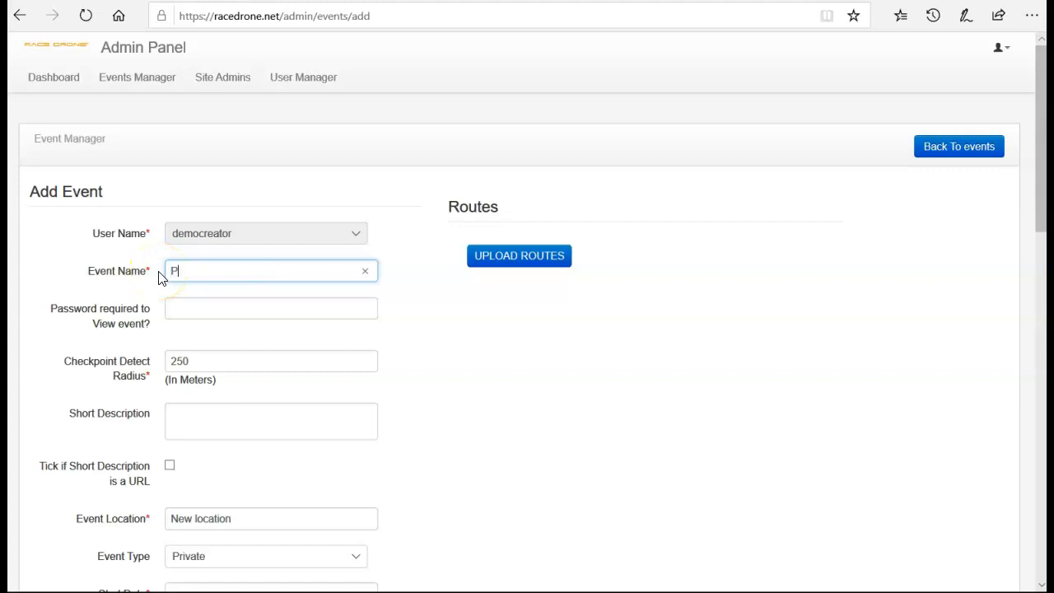
{"action": "type", "text": "eak s Feb 15 16"}
{"action": "left_click", "coordinate": [249, 272]}
{"action": "left_click", "coordinate": [212, 301]}
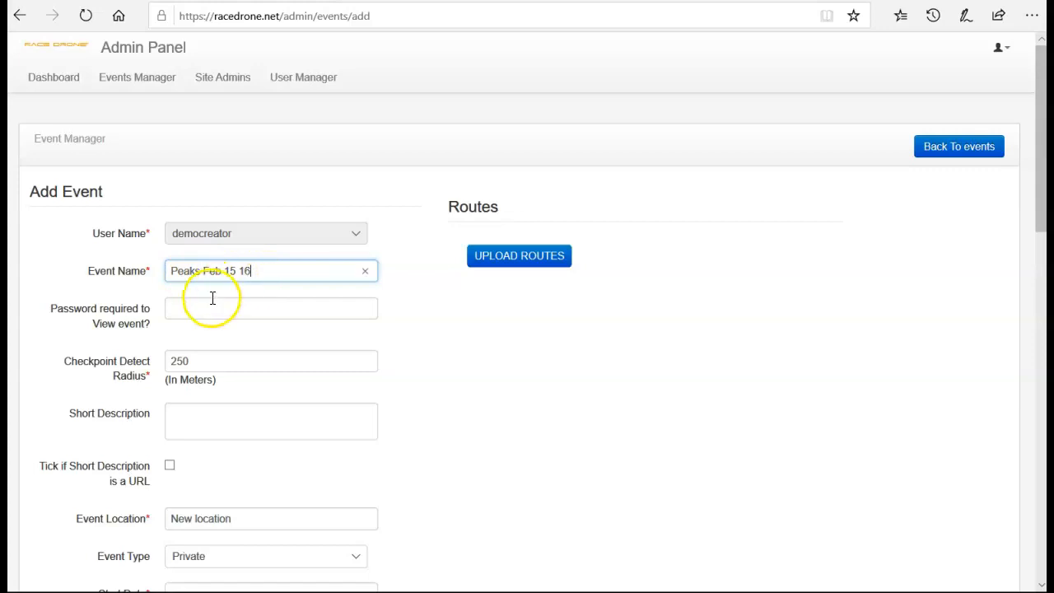
{"action": "left_click", "coordinate": [465, 323]}
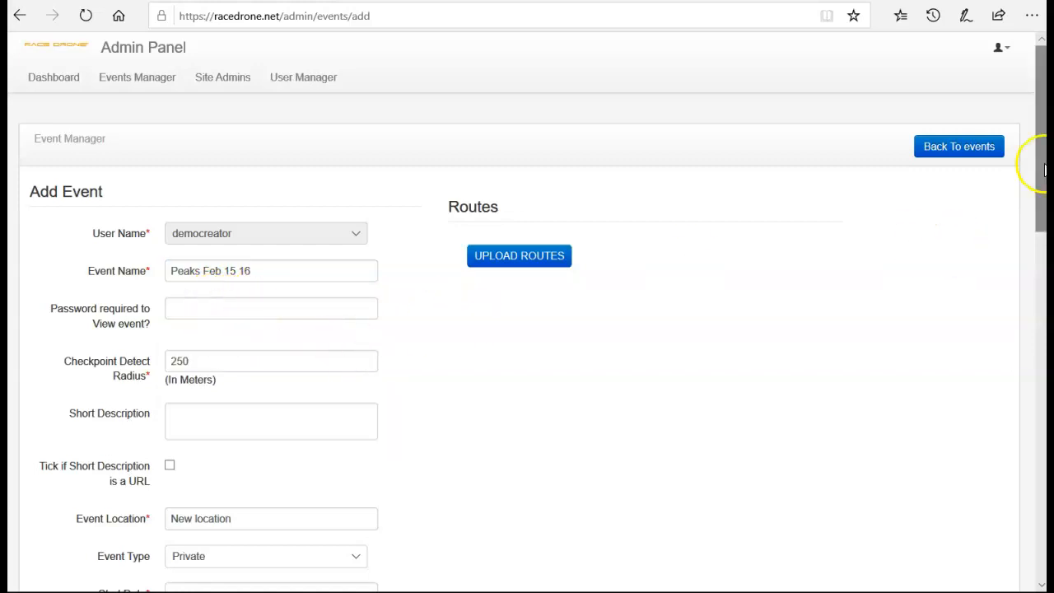
Step: Replace the new event's default location with "London"
{"action": "scroll", "coordinate": [1038, 175], "scroll_direction": "down", "scroll_amount": 2}
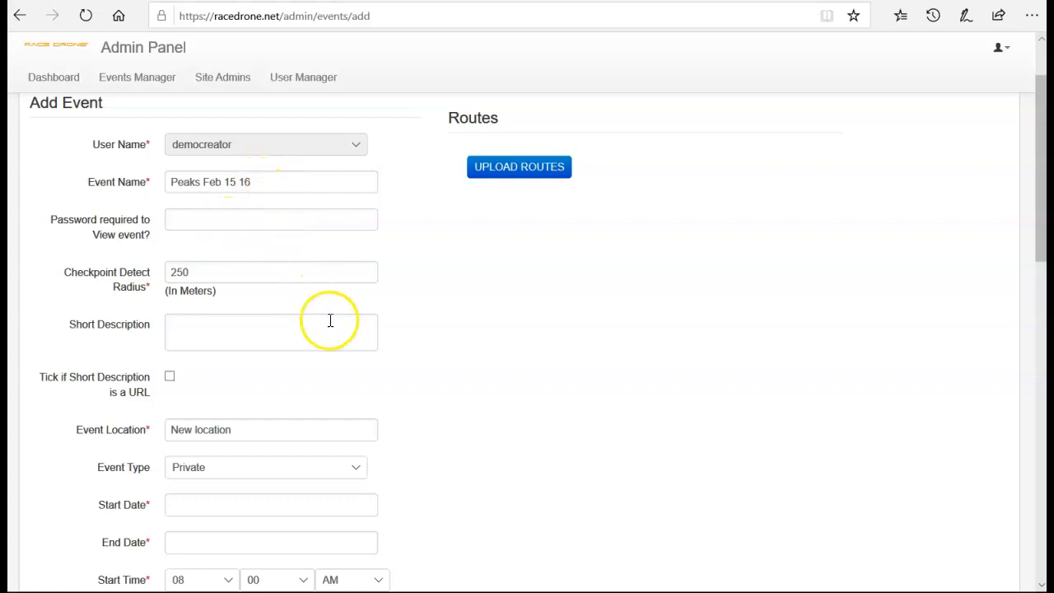
{"action": "left_click_drag", "start_coordinate": [1034, 230], "coordinate": [1038, 270]}
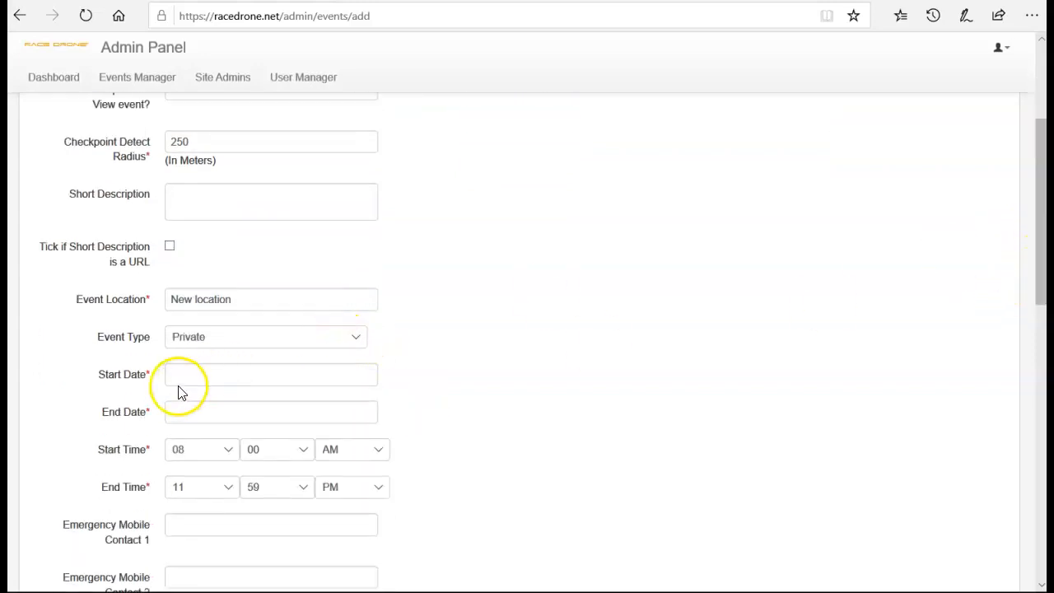
{"action": "left_click_drag", "start_coordinate": [236, 301], "coordinate": [171, 301]}
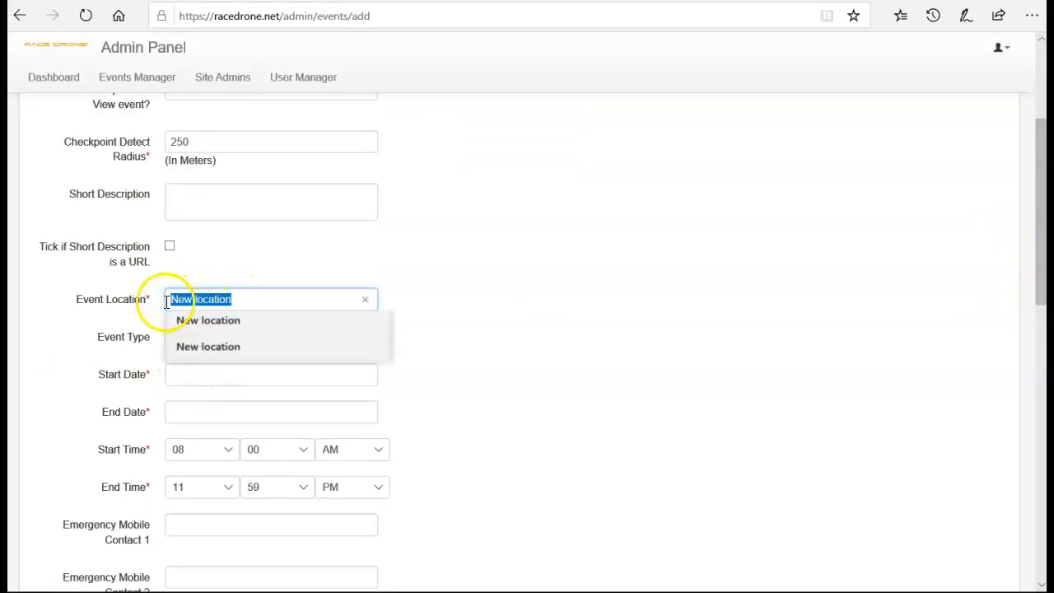
{"action": "type", "text": "London"}
{"action": "left_click", "coordinate": [224, 271]}
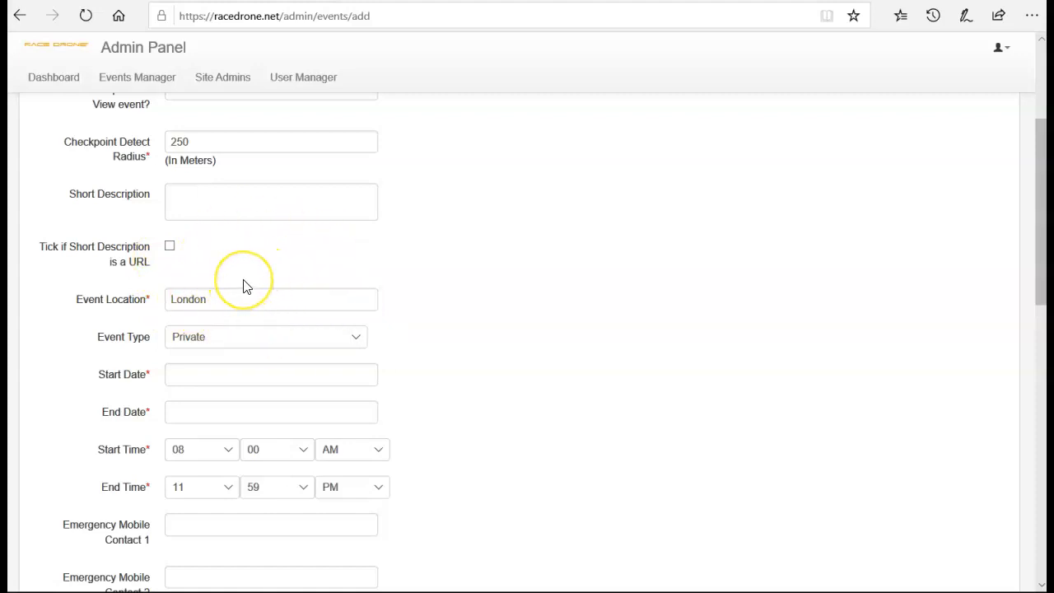
Step: Set the event's start date to 2020-02-15 and its end date to 2020-02-16
{"action": "left_click", "coordinate": [203, 376]}
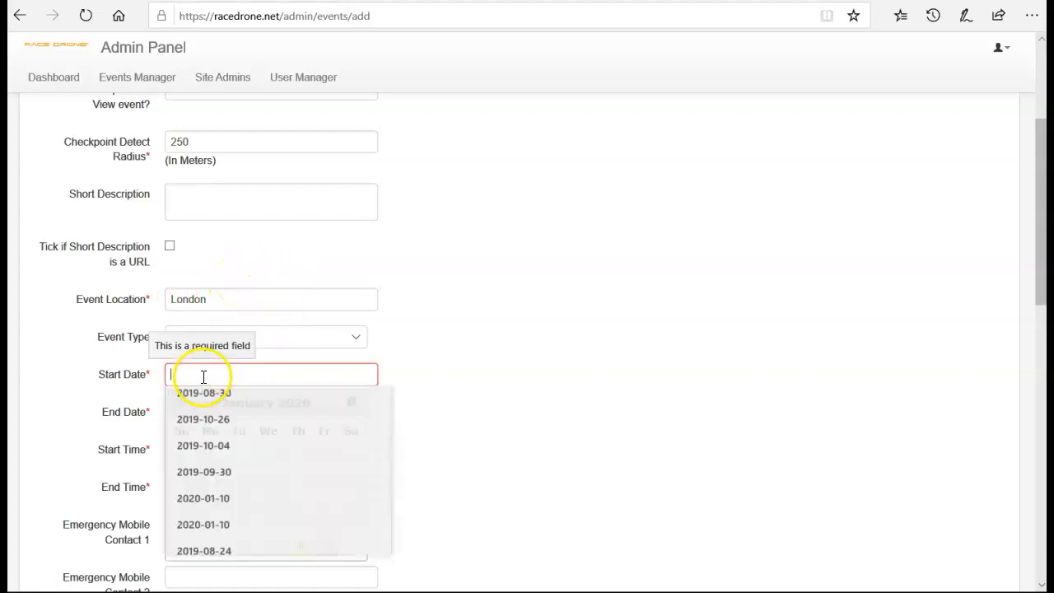
{"action": "left_click", "coordinate": [207, 400]}
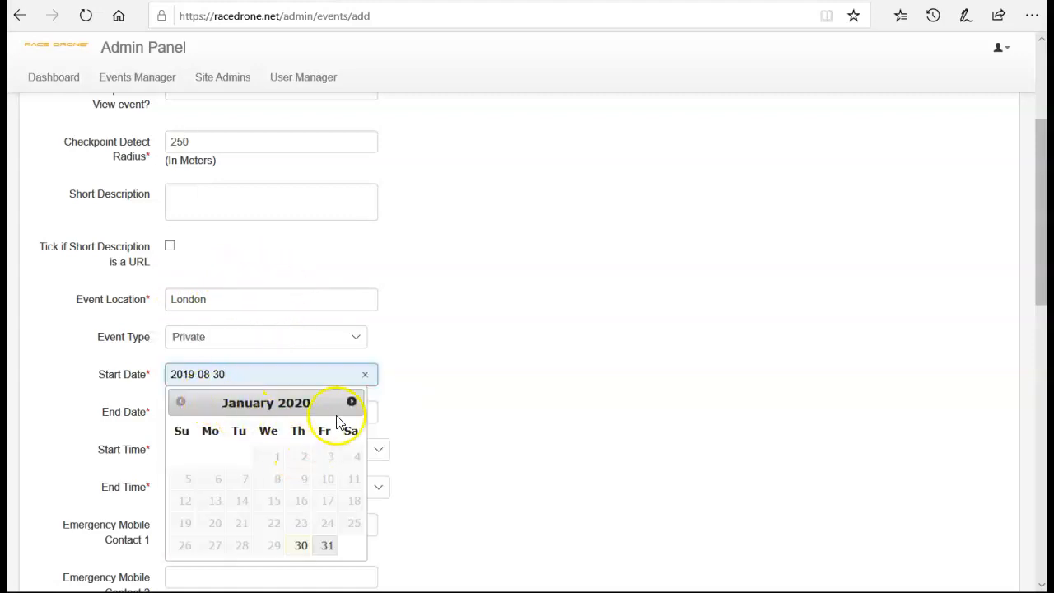
{"action": "left_click", "coordinate": [361, 409]}
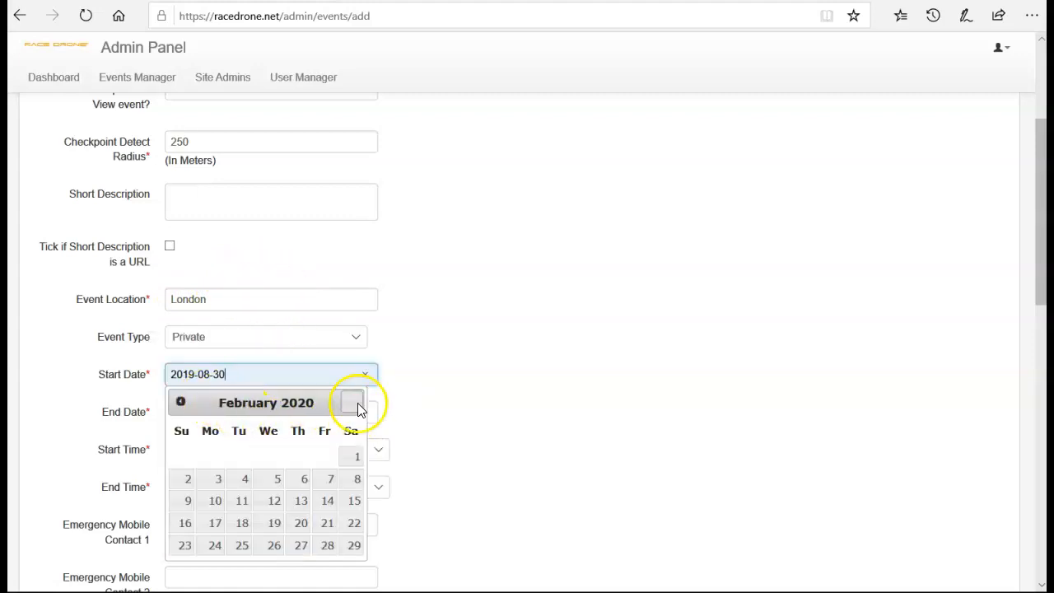
{"action": "left_click", "coordinate": [350, 500]}
{"action": "left_click", "coordinate": [255, 411]}
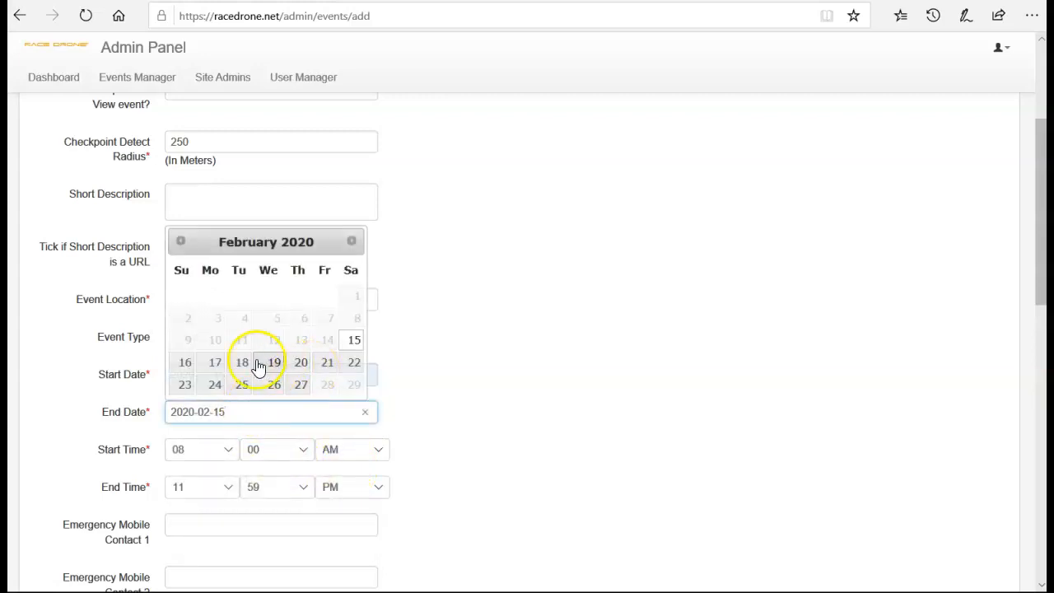
{"action": "left_click", "coordinate": [186, 363]}
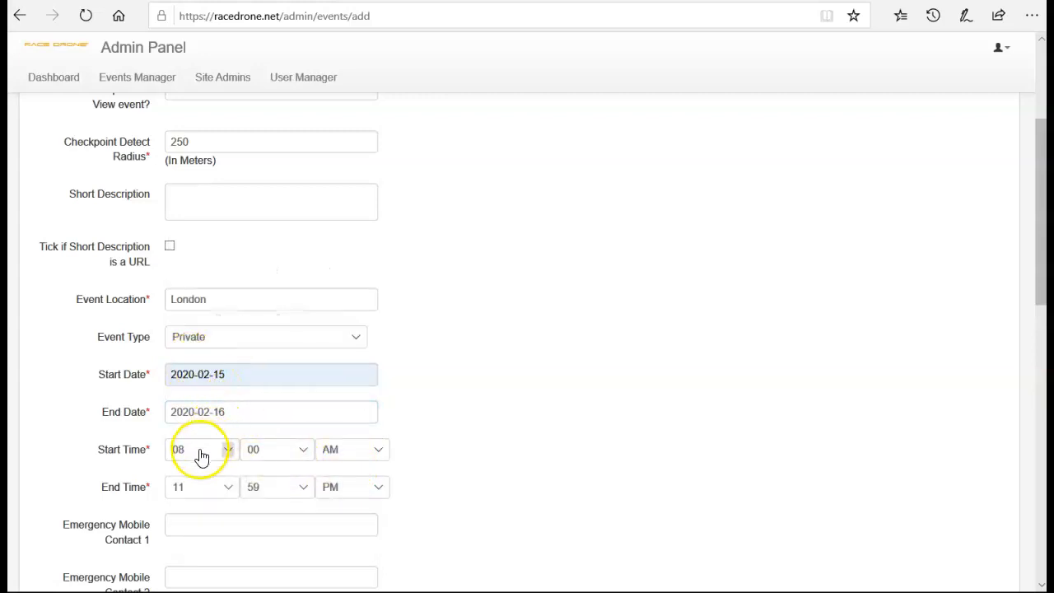
Step: Enter the phone number for the event's first emergency mobile contact, leaving the second contact blank
{"action": "left_click_drag", "start_coordinate": [1037, 266], "coordinate": [1044, 334]}
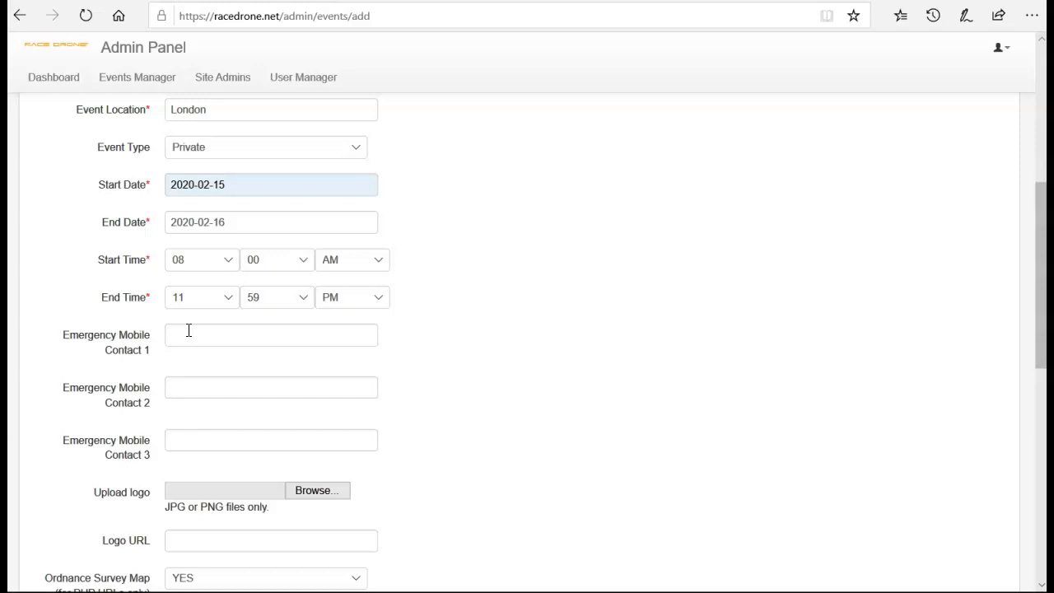
{"action": "left_click", "coordinate": [188, 330]}
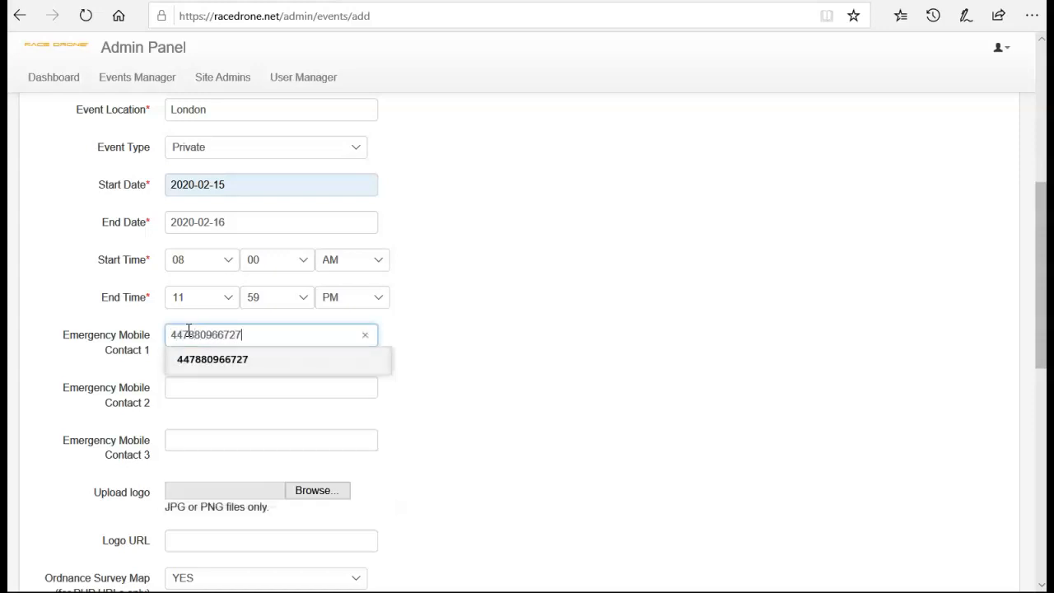
{"action": "left_click", "coordinate": [213, 362]}
{"action": "left_click", "coordinate": [217, 385]}
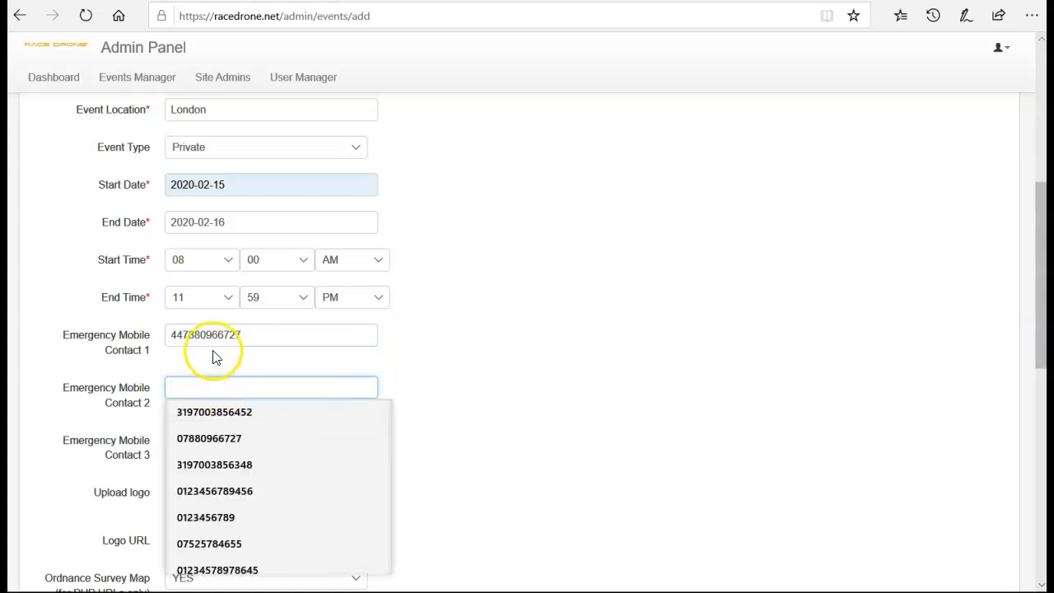
{"action": "left_click", "coordinate": [473, 362]}
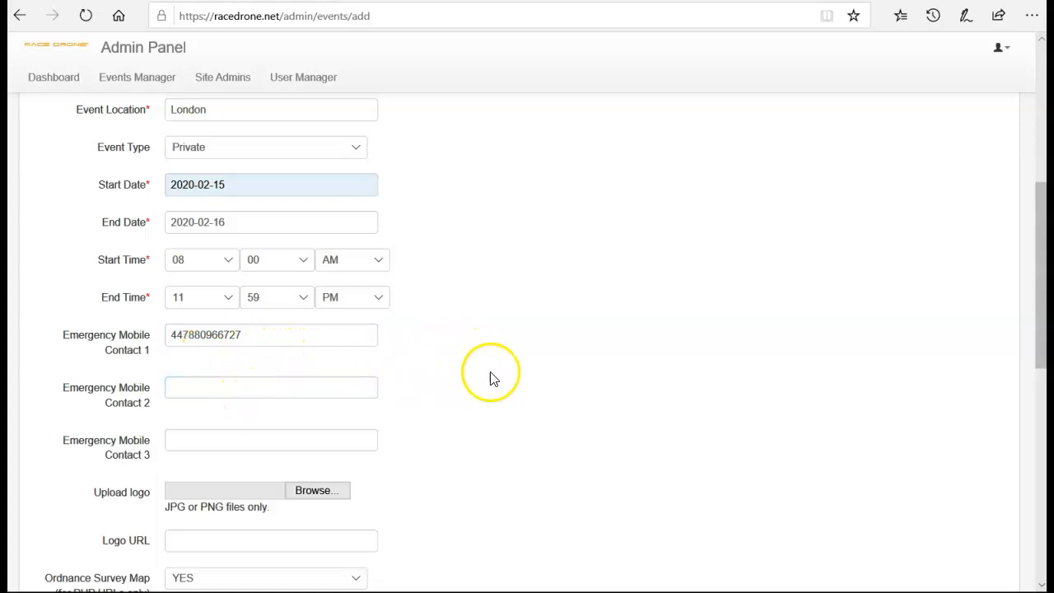
Step: Keep TERRAIN as the new event's map type and set its map refresh frequency to 2 minutes
{"action": "scroll", "coordinate": [492, 379], "scroll_direction": "down", "scroll_amount": 1}
{"action": "scroll", "coordinate": [492, 379], "scroll_direction": "down", "scroll_amount": 4}
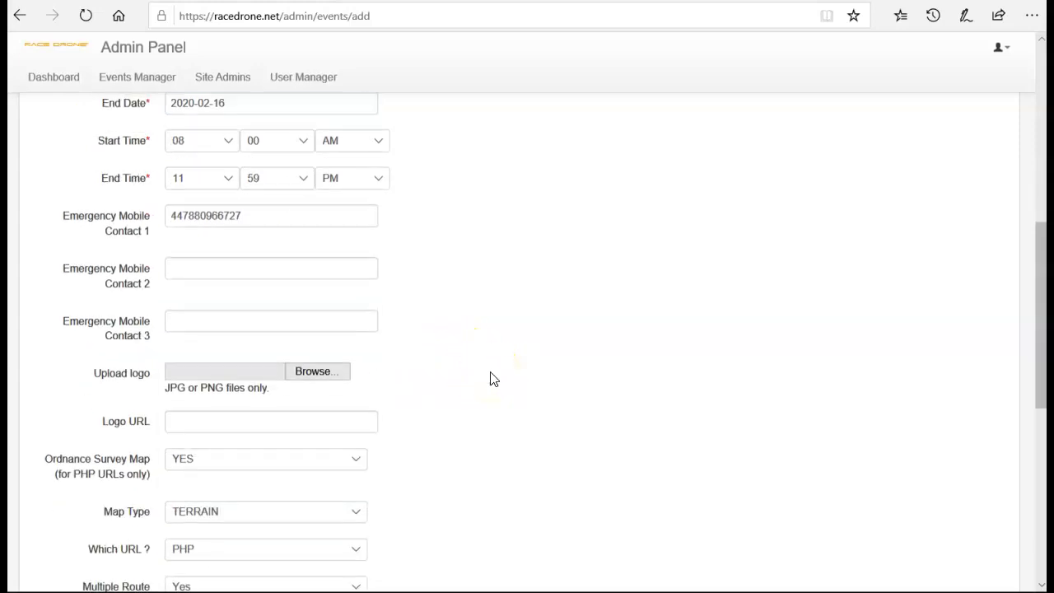
{"action": "left_click", "coordinate": [473, 356]}
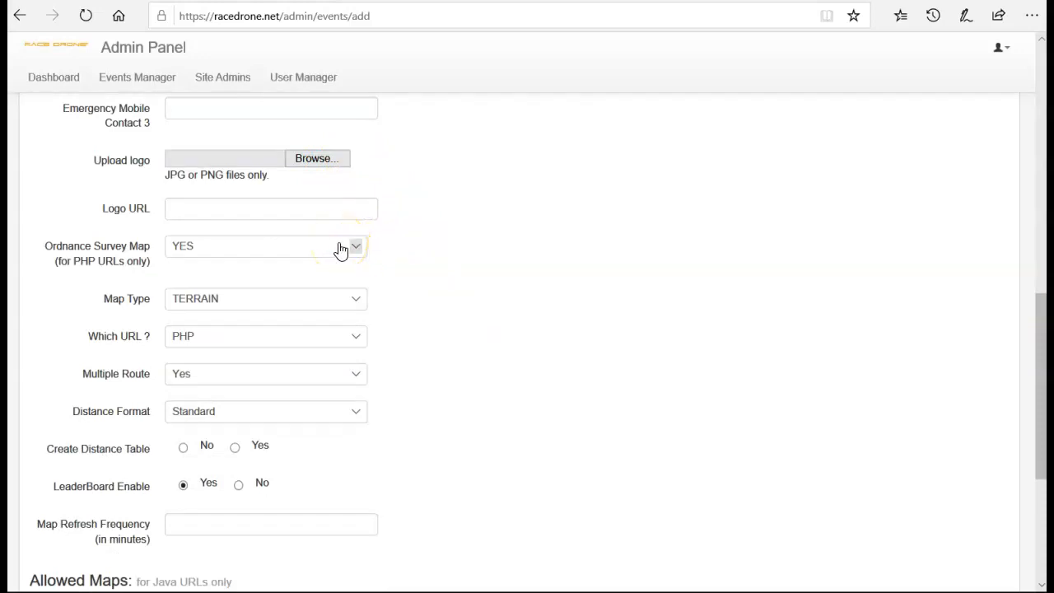
{"action": "left_click", "coordinate": [260, 309]}
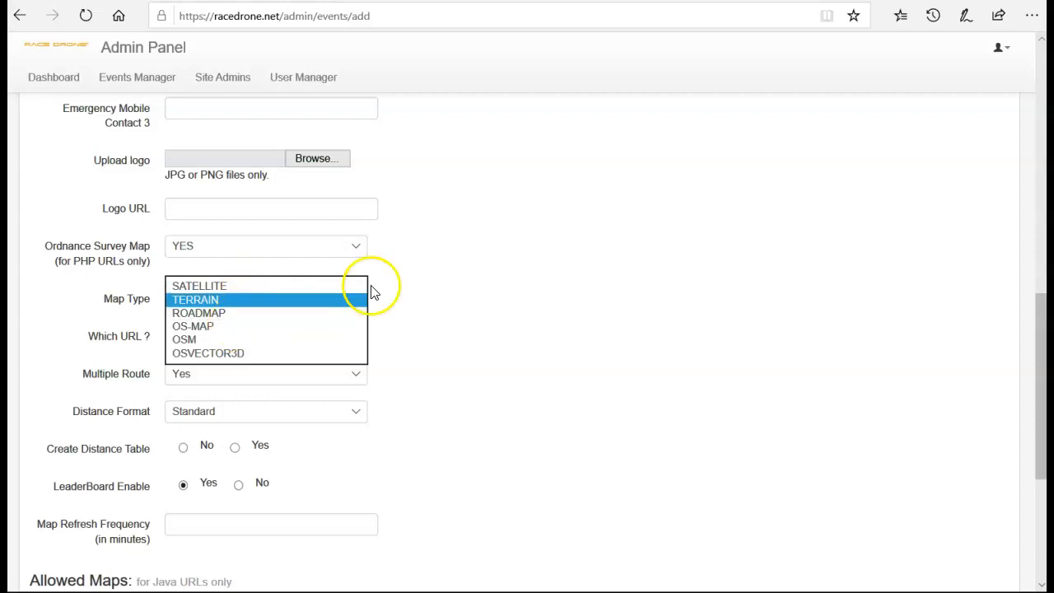
{"action": "left_click", "coordinate": [468, 278]}
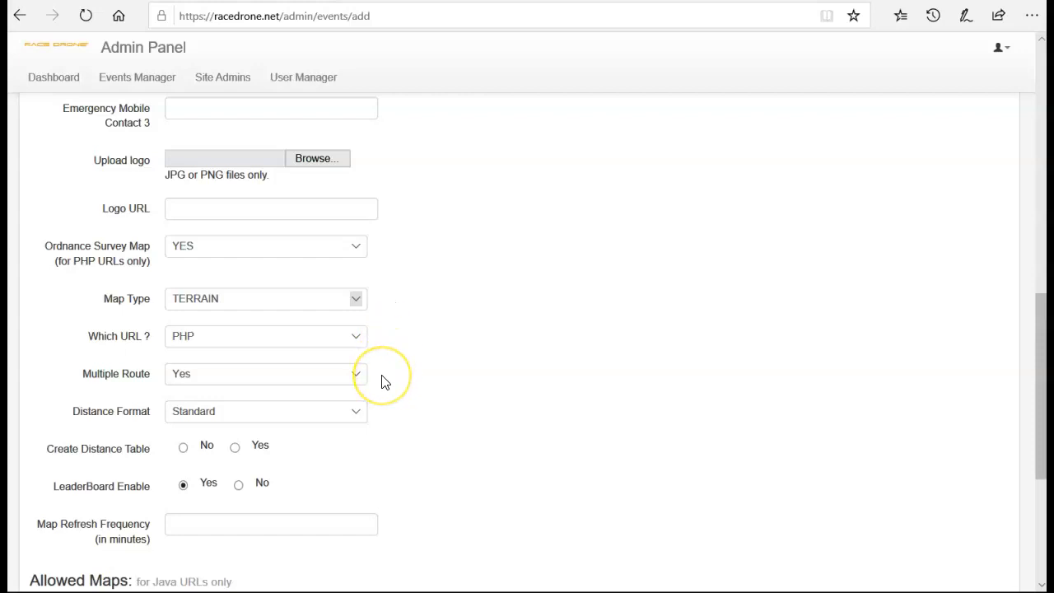
{"action": "scroll", "coordinate": [382, 381], "scroll_direction": "down", "scroll_amount": 4}
{"action": "left_click", "coordinate": [211, 248]}
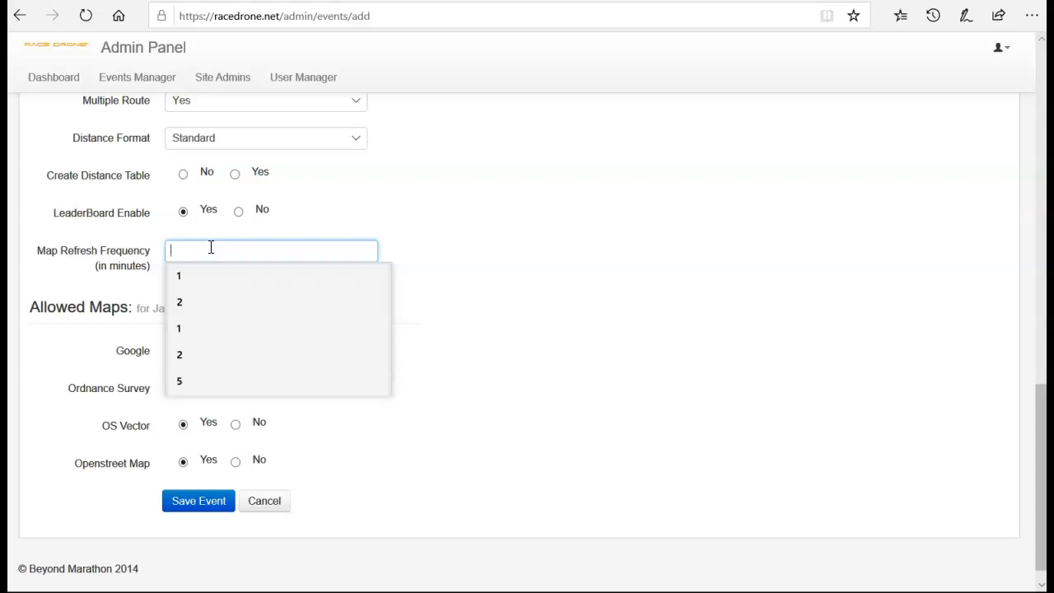
{"action": "type", "text": "2"}
{"action": "left_click", "coordinate": [423, 211]}
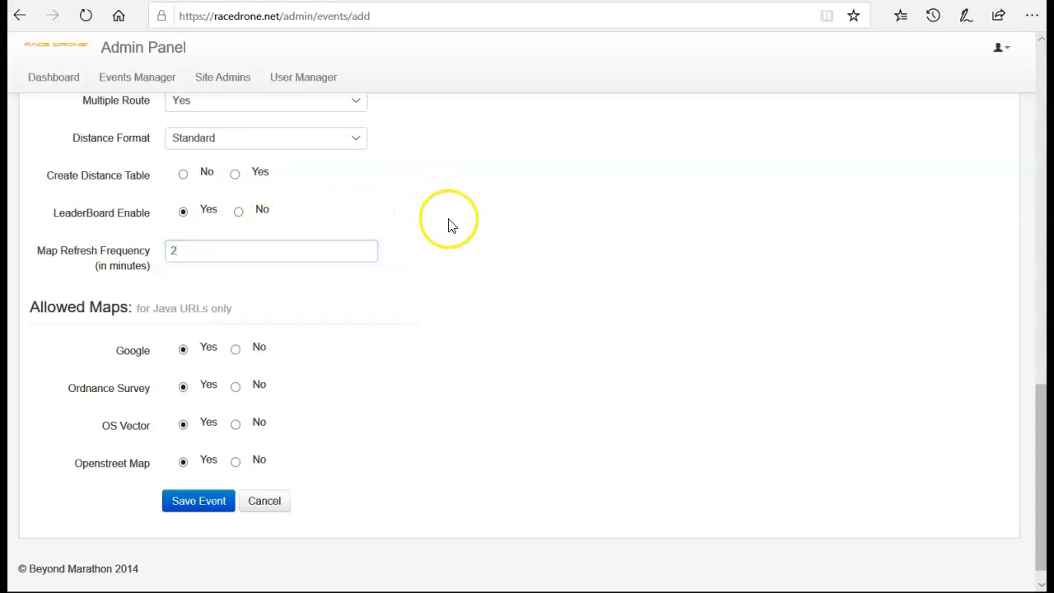
Step: Upload the route files Millennium Way 2019.kml and Wh100RouteOnly.gpx from the Desktop to the new event and save the event
{"action": "left_click_drag", "start_coordinate": [1038, 400], "coordinate": [1042, 104]}
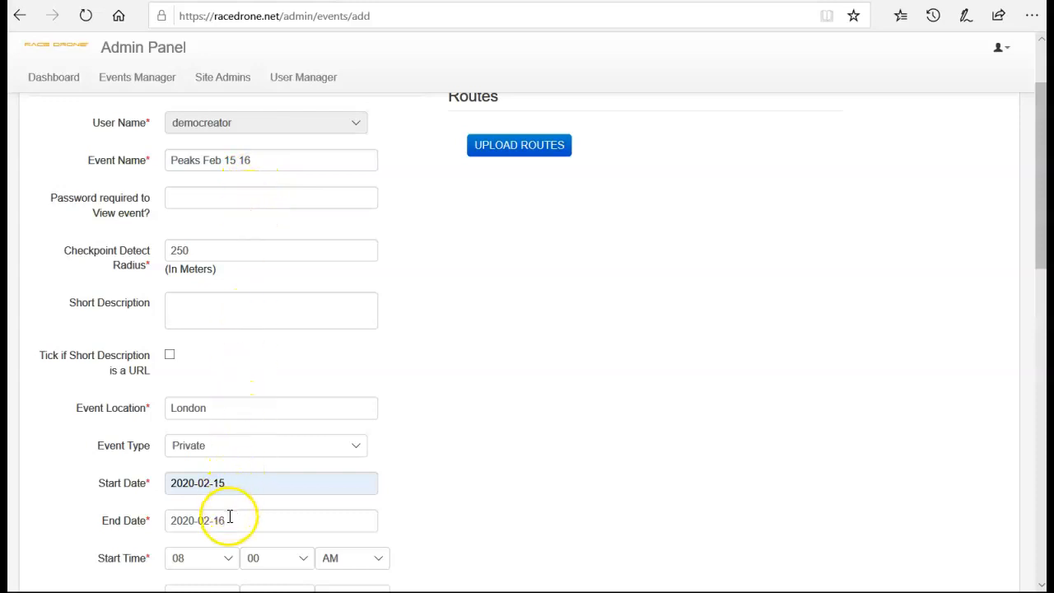
{"action": "left_click_drag", "start_coordinate": [1041, 206], "coordinate": [1040, 339]}
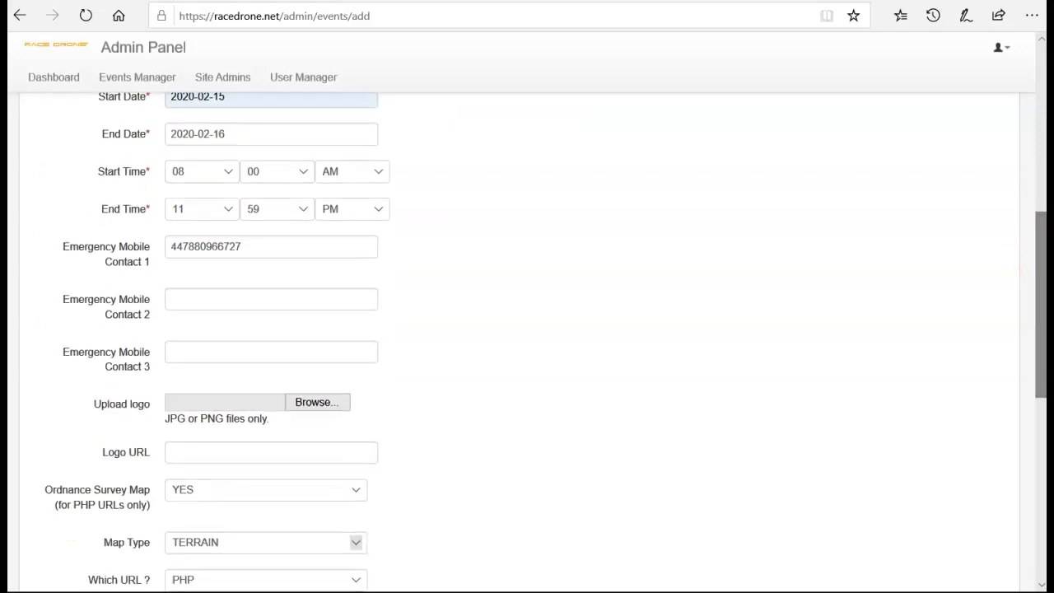
{"action": "left_click_drag", "start_coordinate": [1037, 299], "coordinate": [1040, 144]}
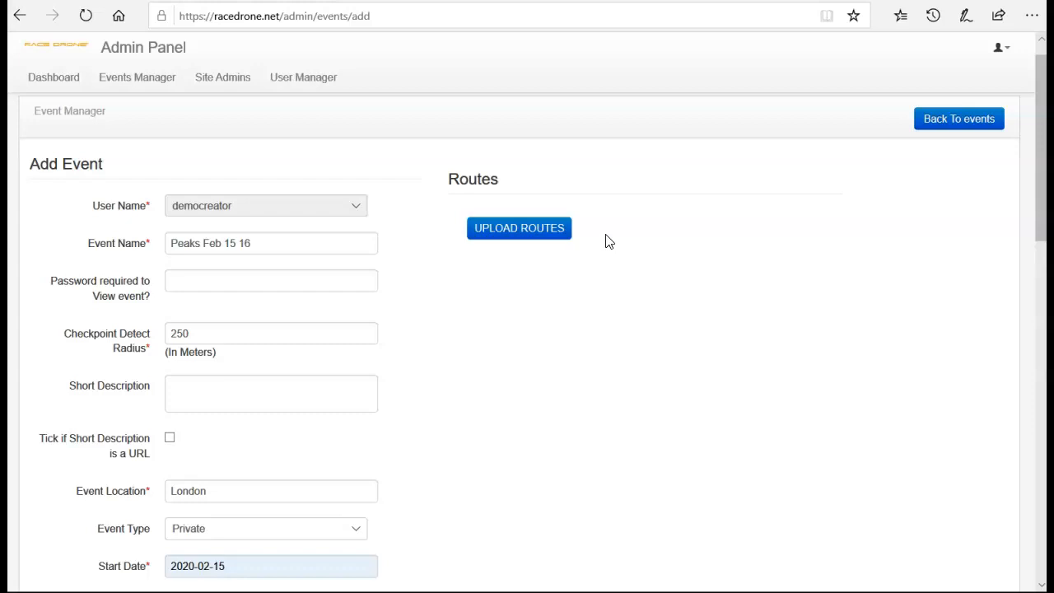
{"action": "left_click", "coordinate": [522, 237]}
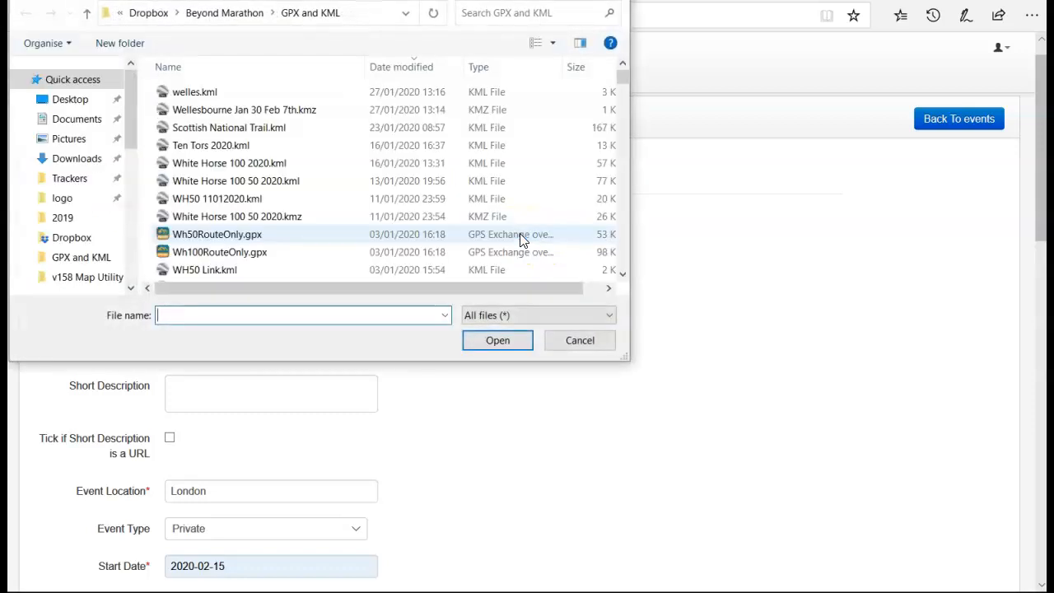
{"action": "left_click", "coordinate": [80, 104]}
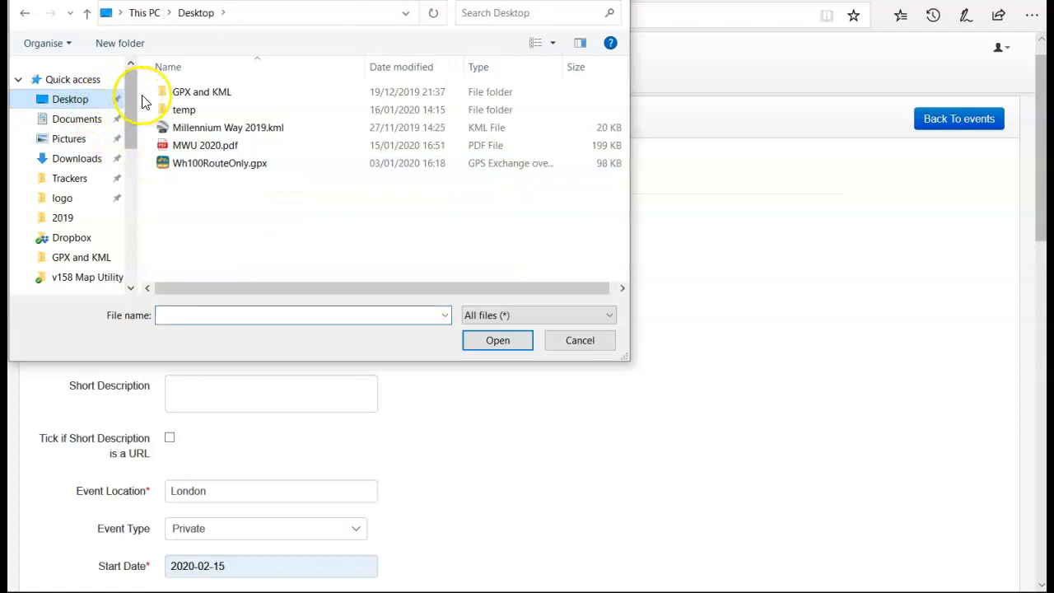
{"action": "left_click", "coordinate": [201, 128]}
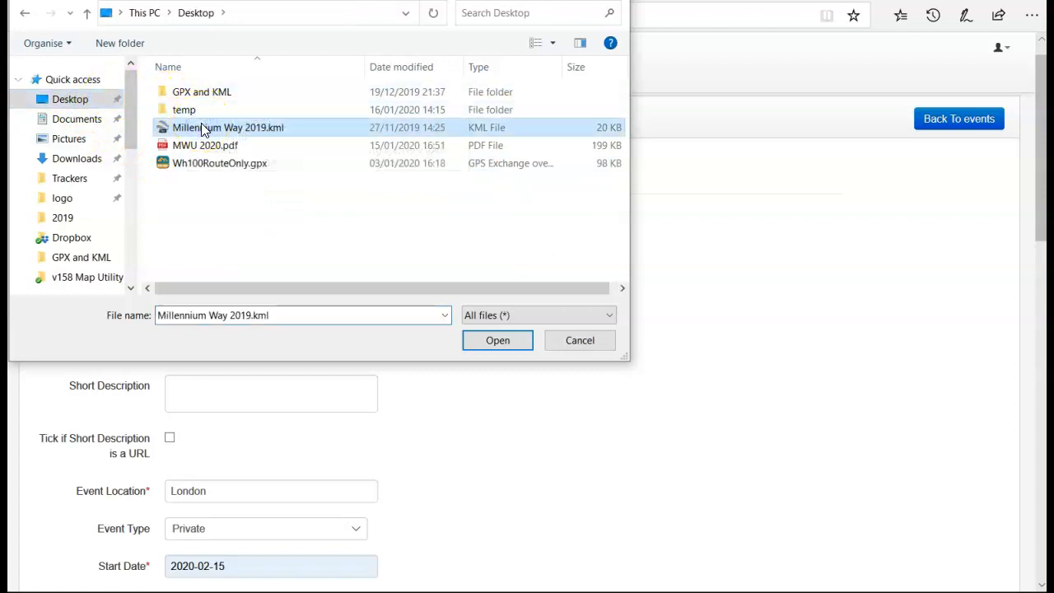
{"action": "left_click", "coordinate": [211, 164], "text": "ctrl"}
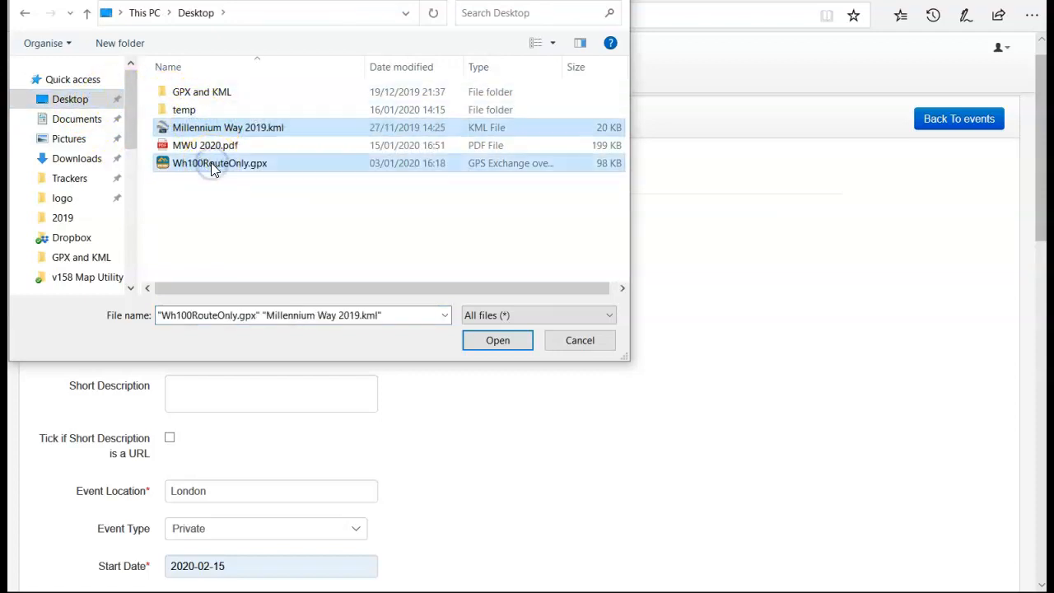
{"action": "left_click", "coordinate": [493, 341]}
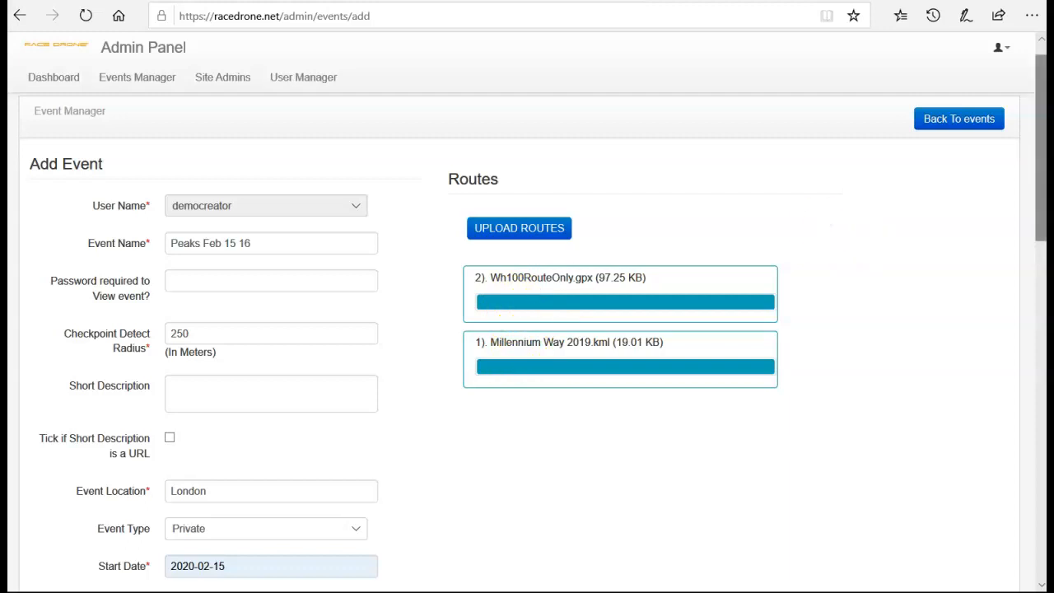
{"action": "left_click_drag", "start_coordinate": [1044, 173], "coordinate": [1044, 516]}
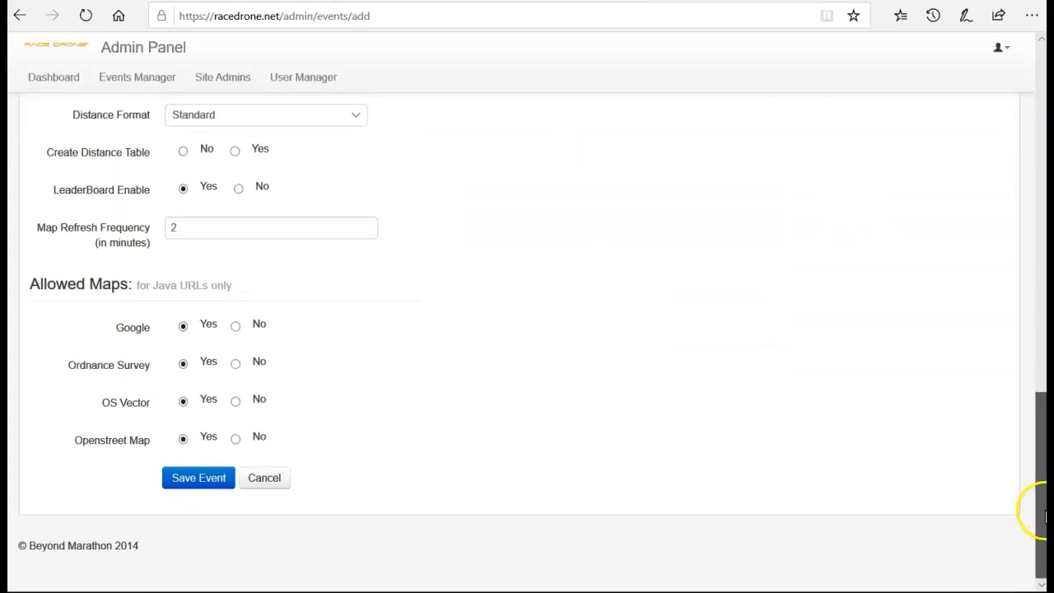
{"action": "left_click", "coordinate": [218, 479]}
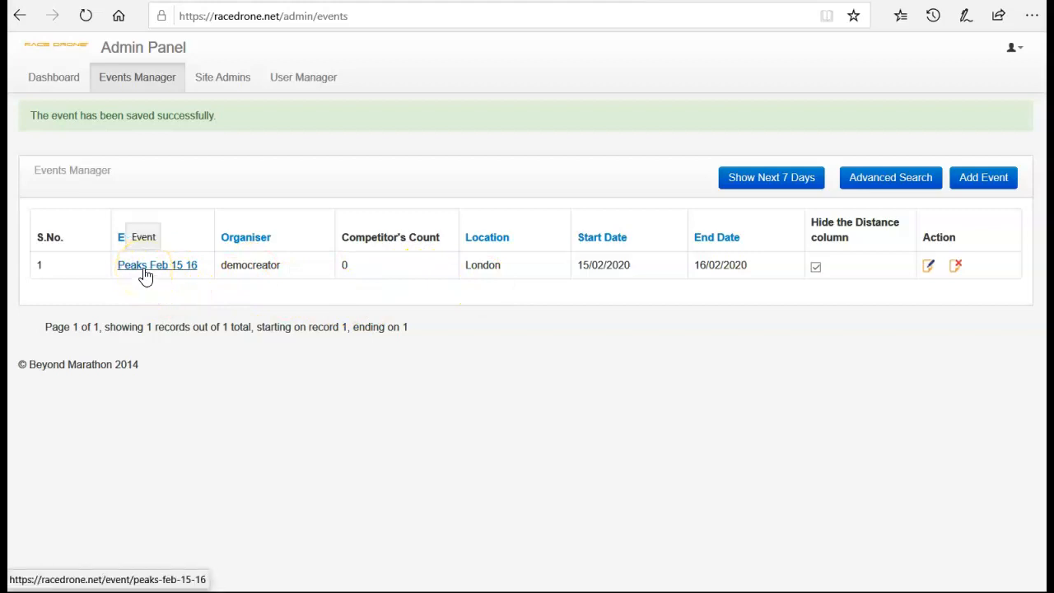
Step: View the Peaks Feb 15 16 event page in a new tab, examining its web address, route list and both routes on the map
{"action": "right_click", "coordinate": [145, 276]}
{"action": "left_click", "coordinate": [195, 291]}
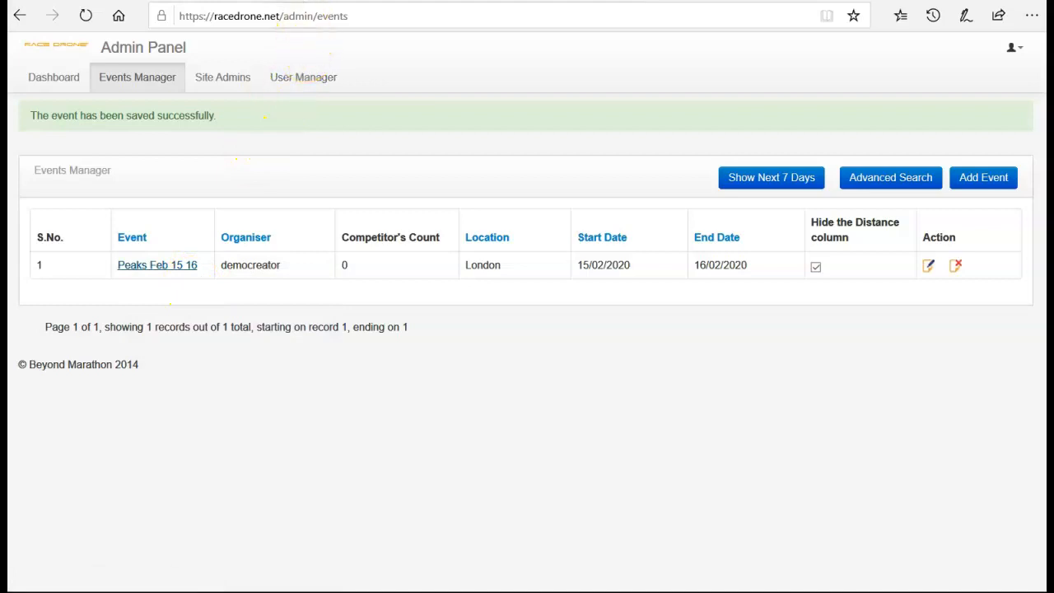
{"action": "left_click", "coordinate": [330, 2]}
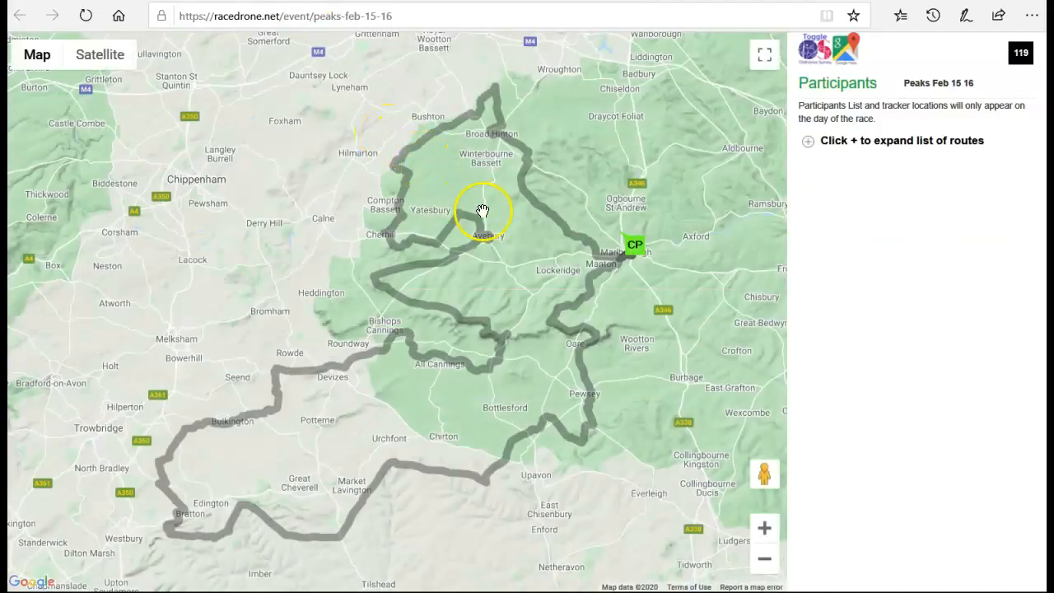
{"action": "left_click", "coordinate": [808, 145]}
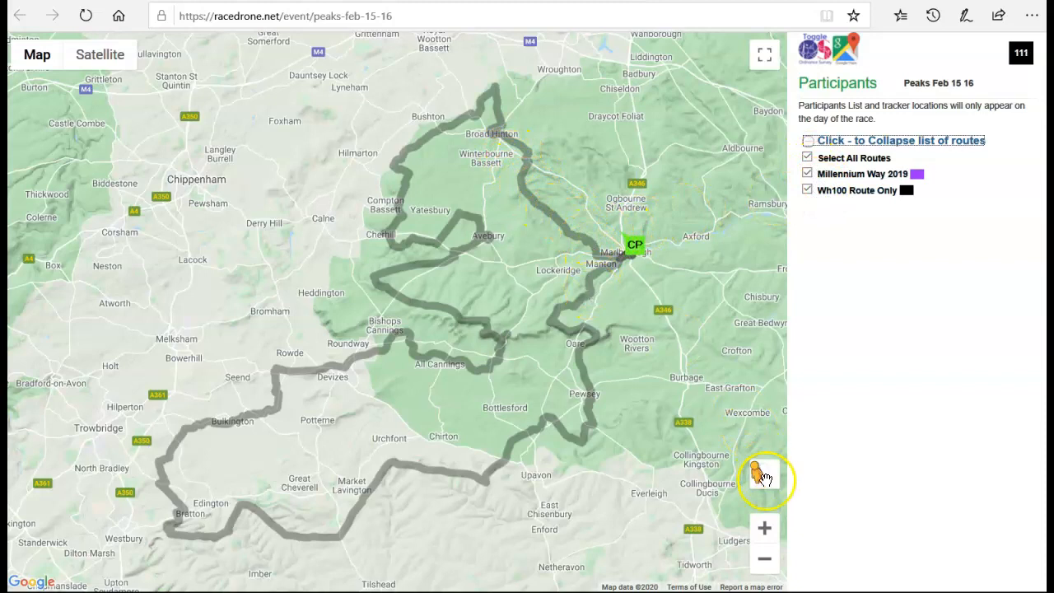
{"action": "left_click", "coordinate": [766, 565]}
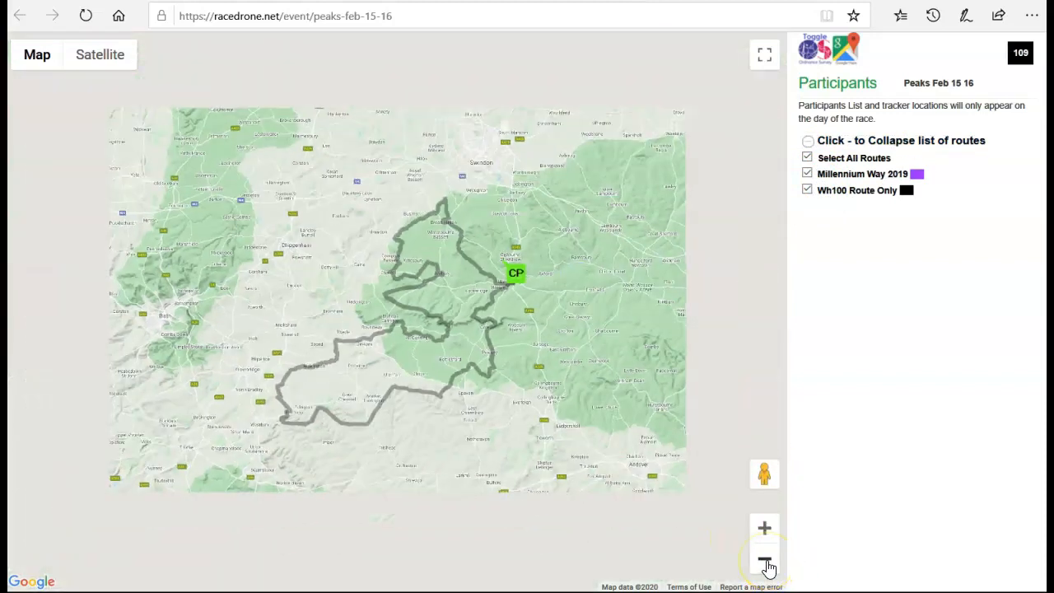
{"action": "left_click", "coordinate": [766, 565]}
{"action": "left_click", "coordinate": [766, 565]}
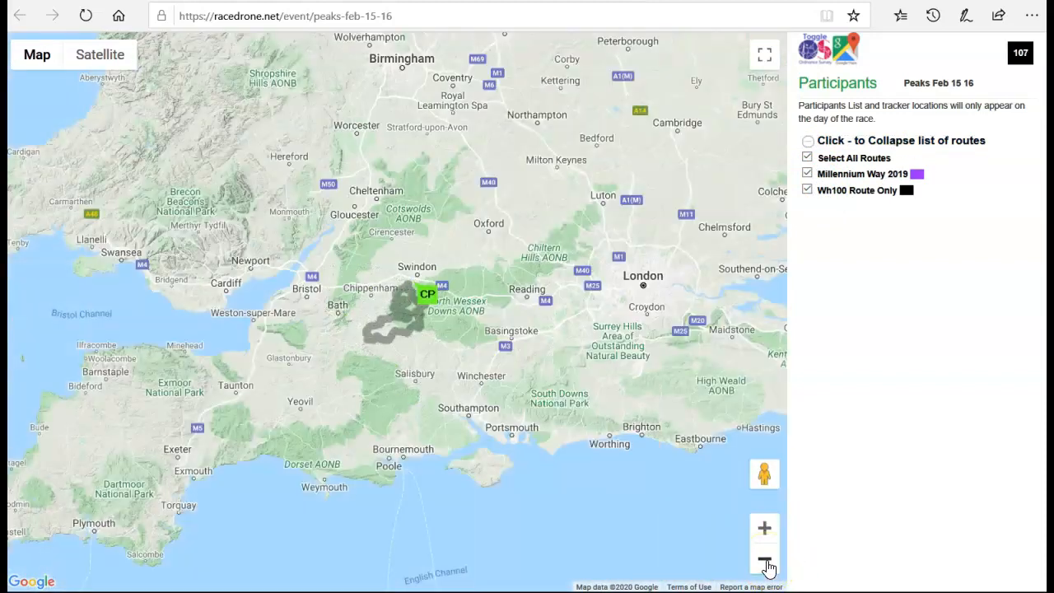
{"action": "left_click_drag", "start_coordinate": [579, 203], "coordinate": [574, 306]}
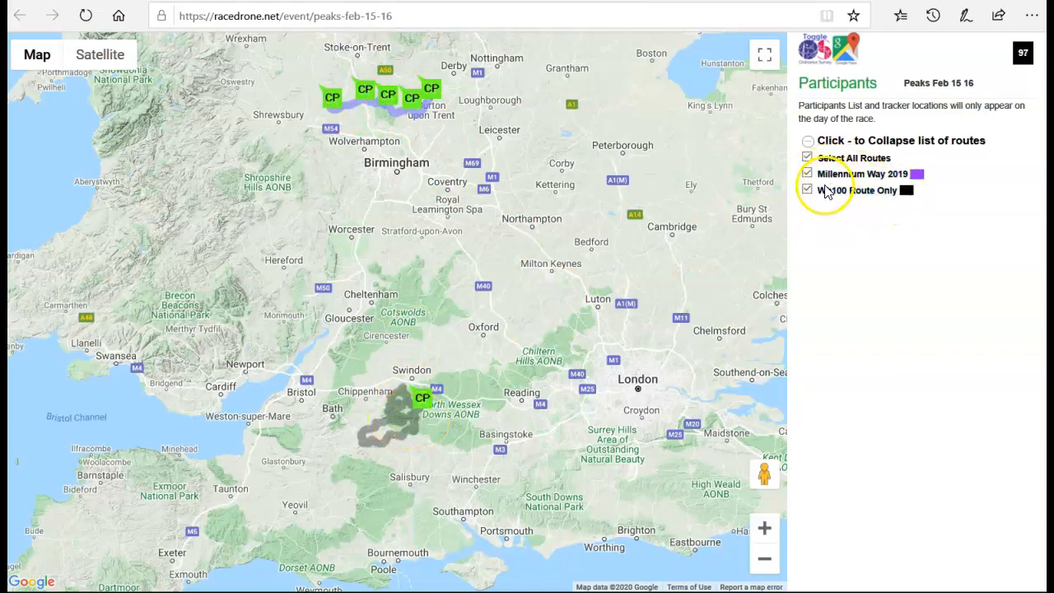
{"action": "left_click", "coordinate": [395, 15]}
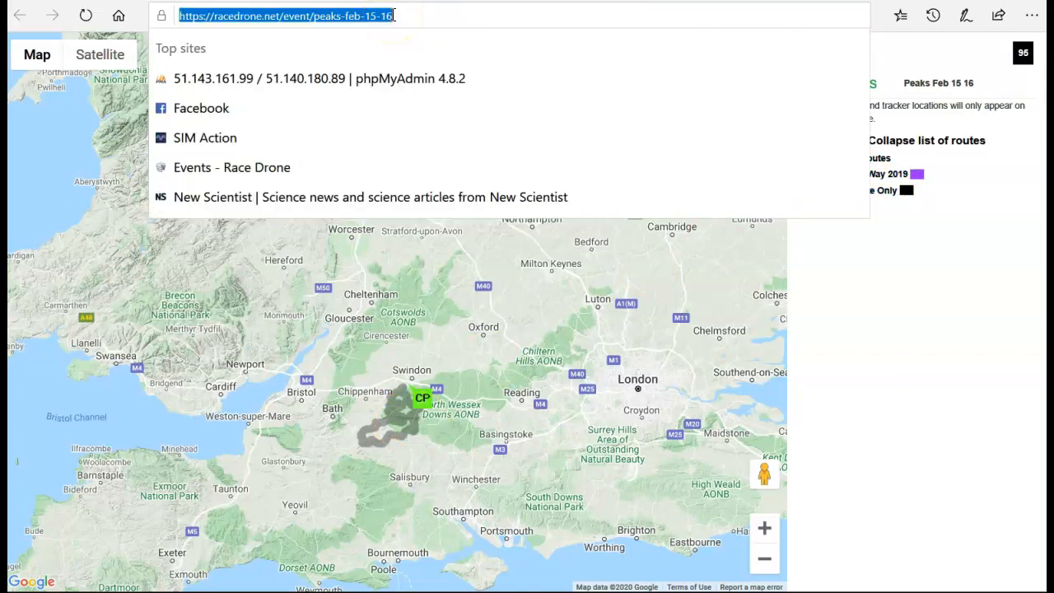
{"action": "left_click", "coordinate": [377, 292]}
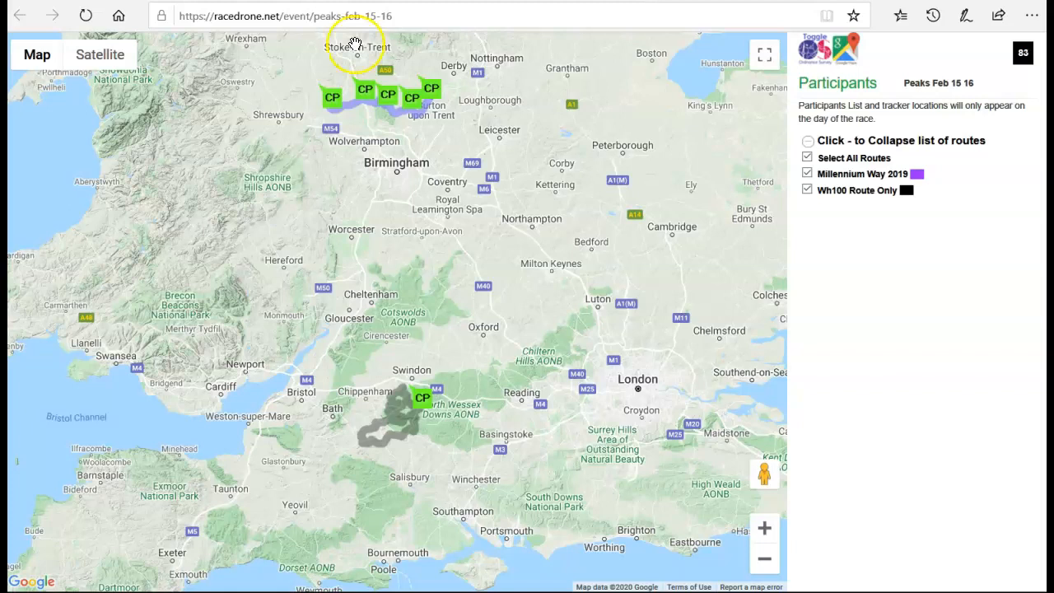
Step: Return to the admin panel, open the Peaks Feb 15 16 event for editing and go to its routes management
{"action": "key", "text": "ctrl+w"}
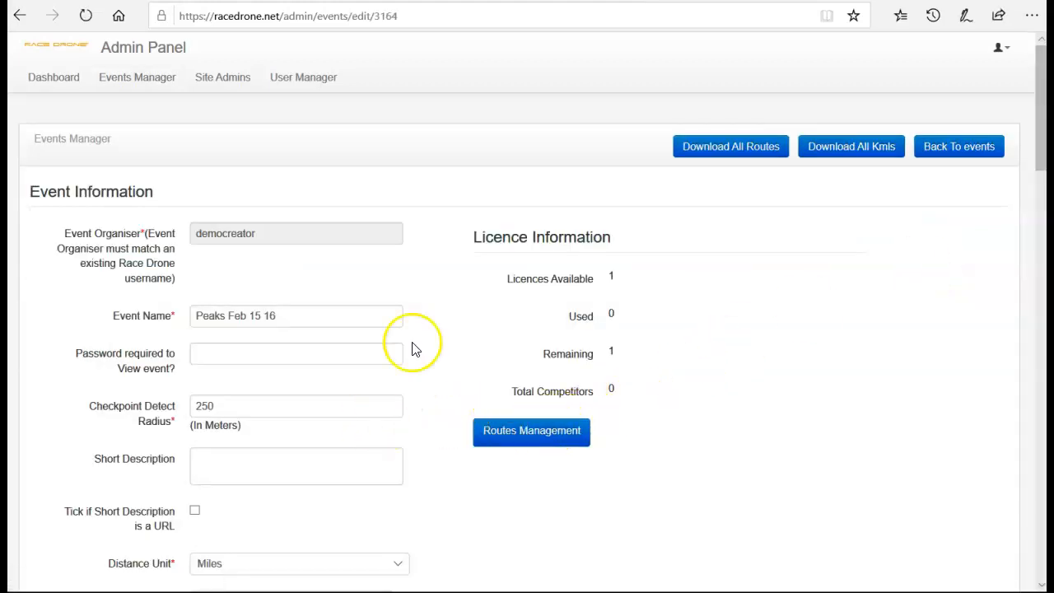
{"action": "scroll", "coordinate": [415, 348], "scroll_direction": "down", "scroll_amount": 7}
{"action": "scroll", "coordinate": [411, 211], "scroll_direction": "up", "scroll_amount": 2}
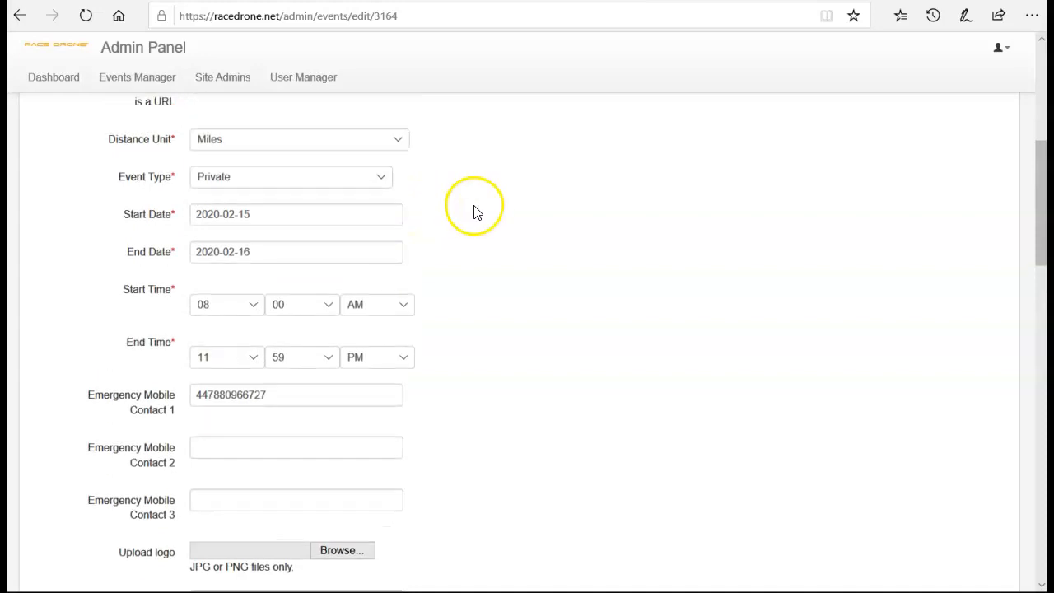
{"action": "left_click_drag", "start_coordinate": [1044, 187], "coordinate": [1045, 130]}
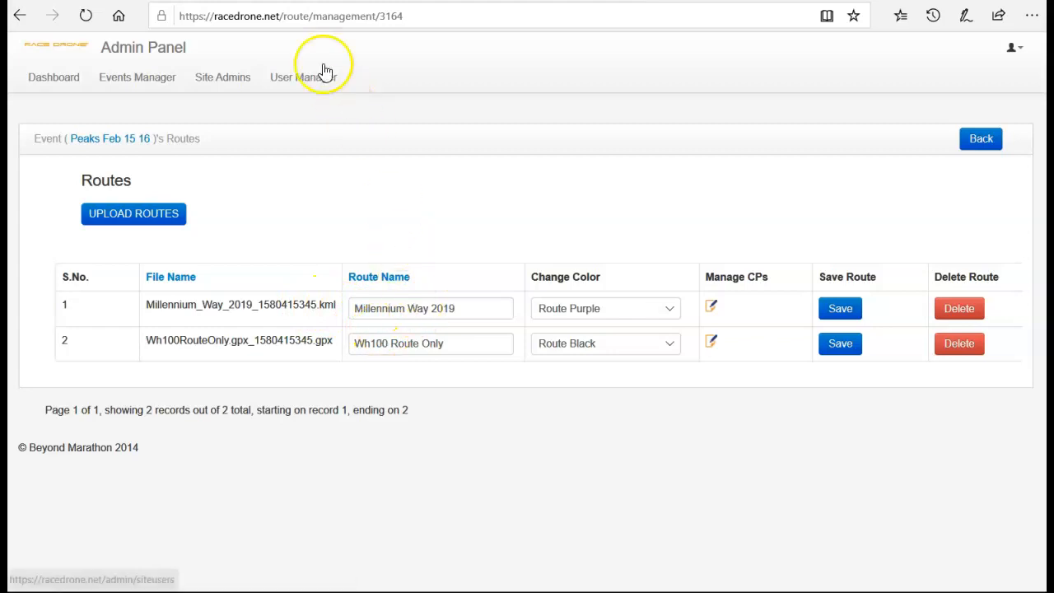
Step: Rename the Millennium Way 2019 route to "Millennium Way", set its colour to Route Red and save the route
{"action": "left_click", "coordinate": [619, 103]}
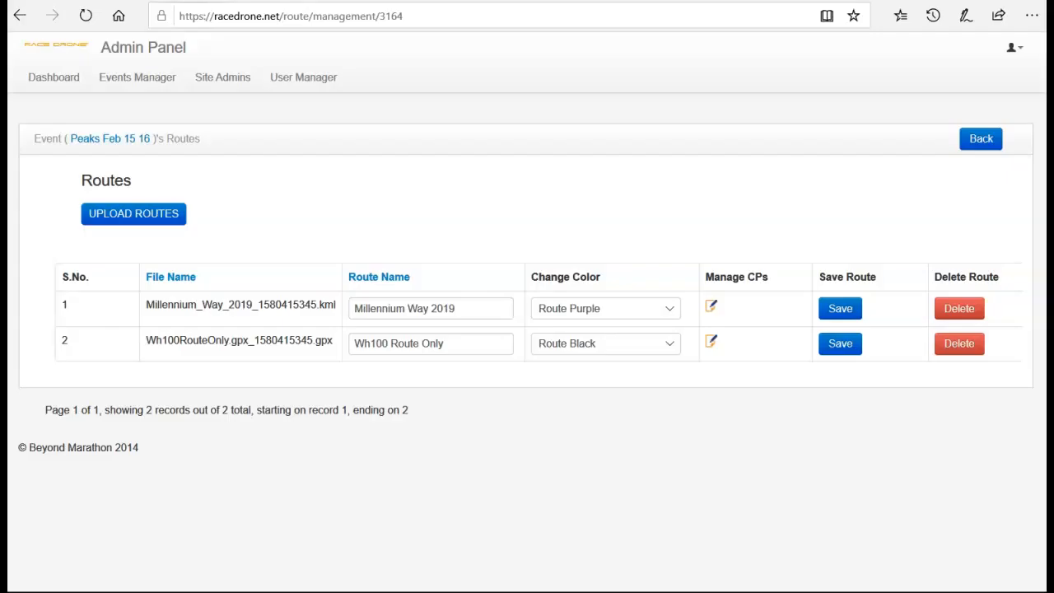
{"action": "left_click", "coordinate": [424, 311]}
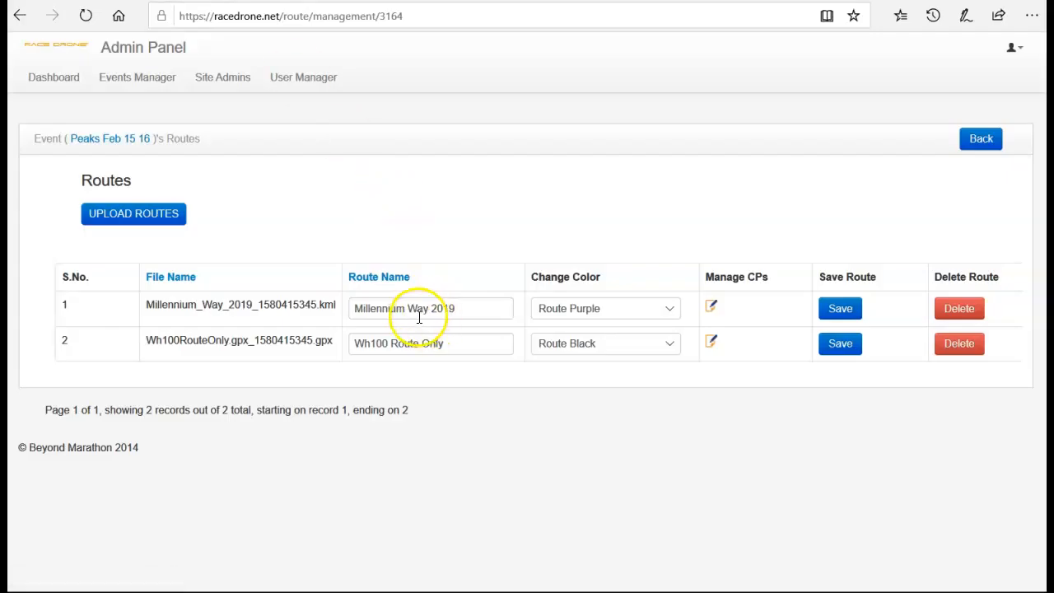
{"action": "left_click_drag", "start_coordinate": [431, 309], "coordinate": [476, 319]}
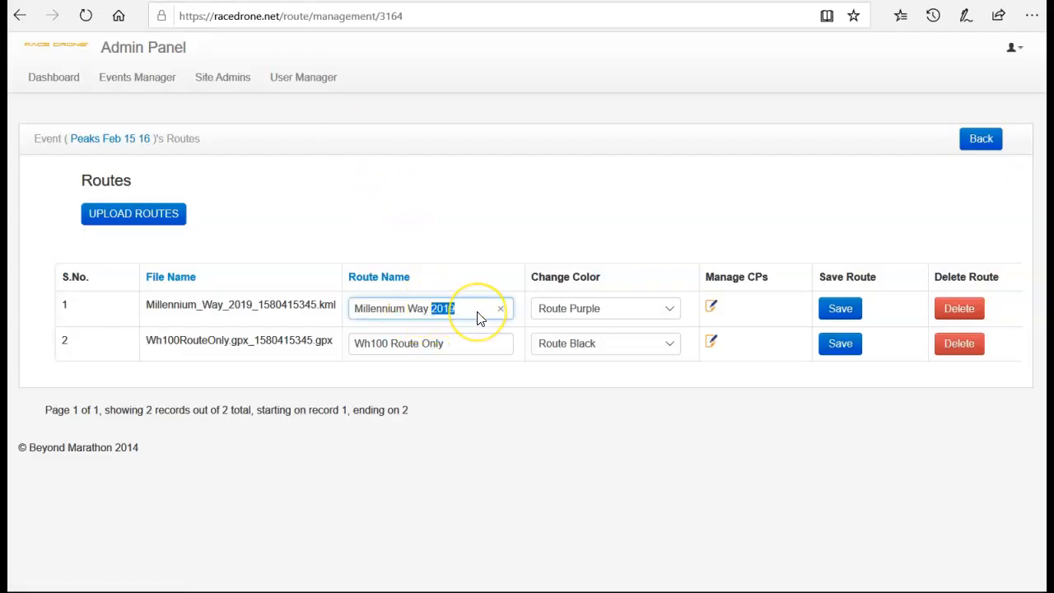
{"action": "left_click", "coordinate": [581, 309]}
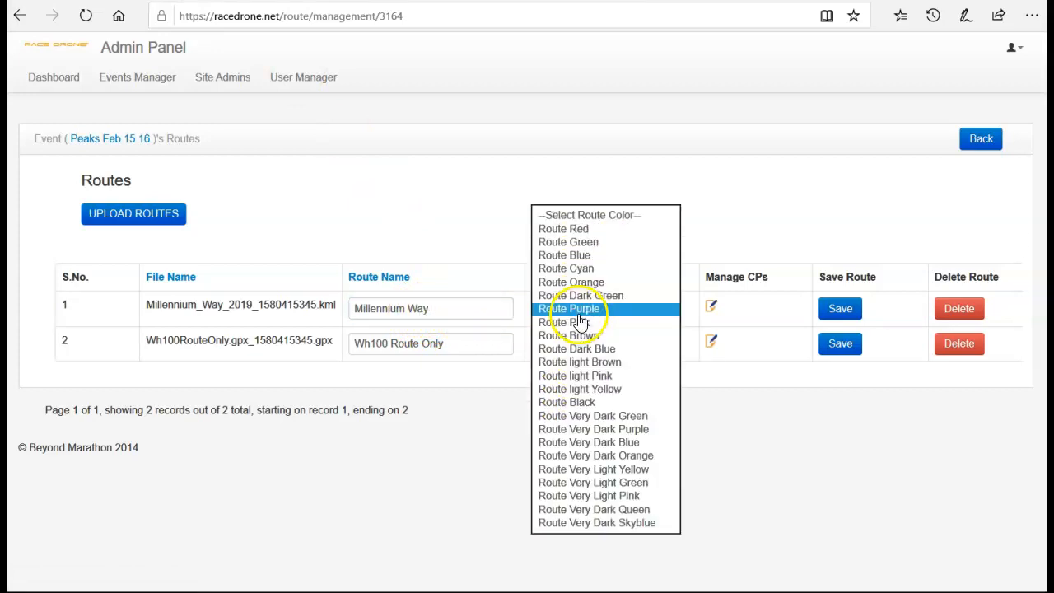
{"action": "left_click", "coordinate": [595, 236]}
{"action": "left_click", "coordinate": [841, 308]}
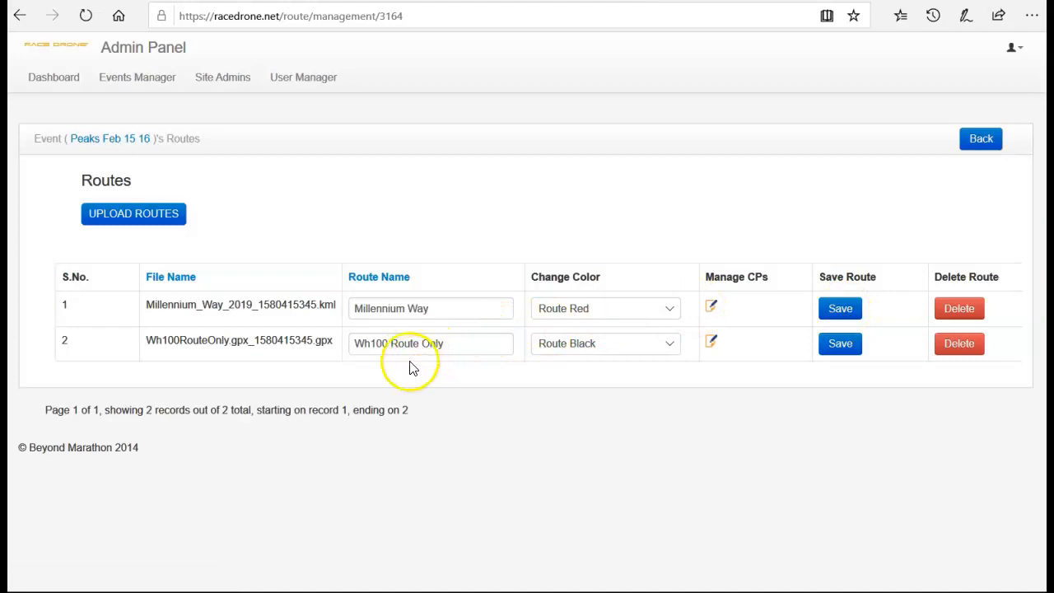
Step: Rename the Wh100 Route Only route to "White Horse 100" and set its colour to Route Green
{"action": "left_click_drag", "start_coordinate": [398, 344], "coordinate": [486, 346]}
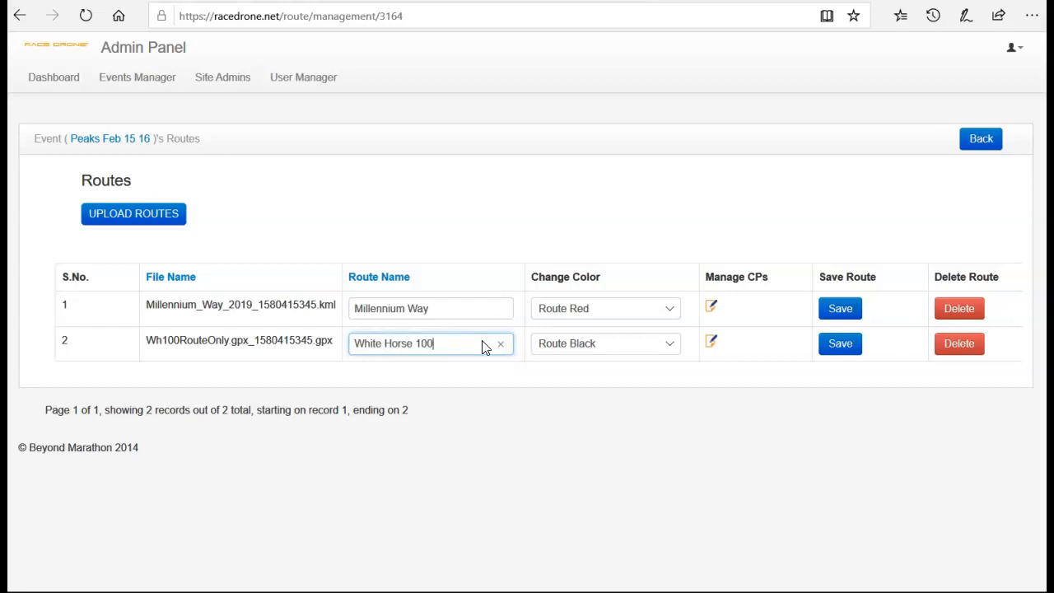
{"action": "left_click", "coordinate": [576, 345]}
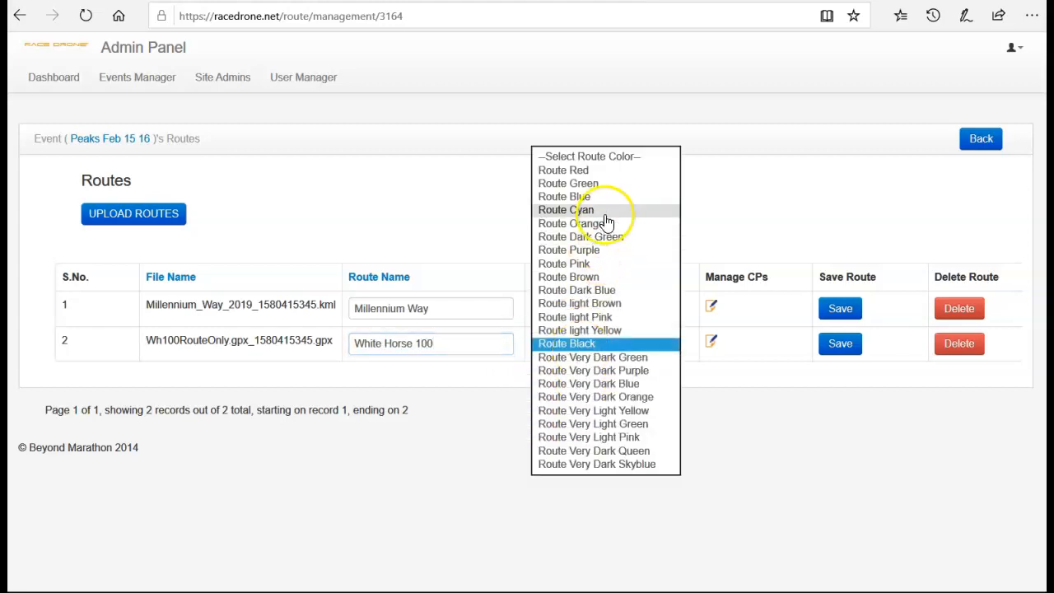
{"action": "left_click", "coordinate": [597, 188]}
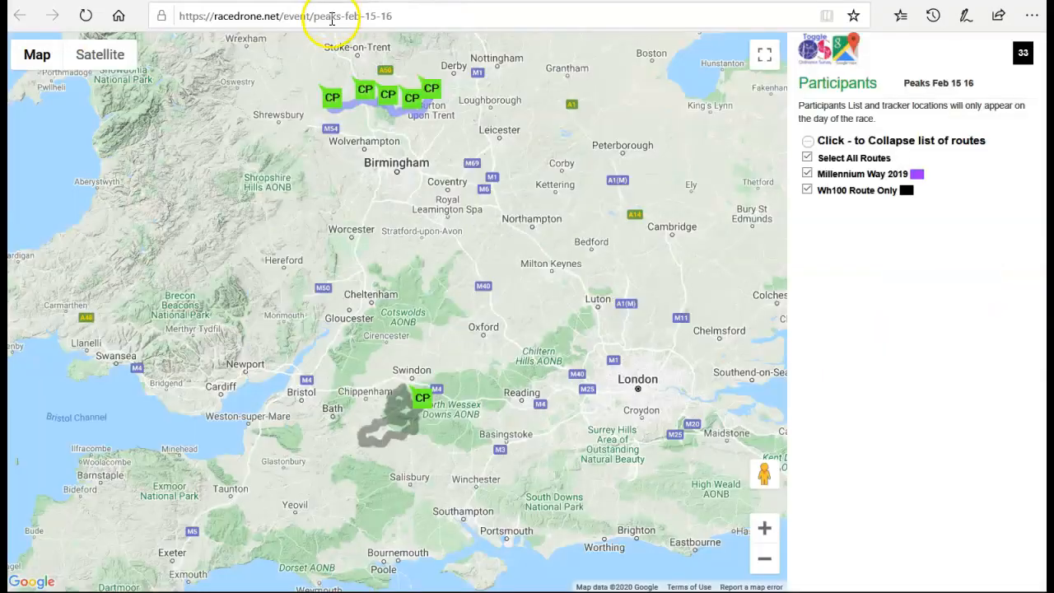
Step: Reload the Peaks Feb 15 16 event page, expand its route list and examine both recoloured routes on the map
{"action": "left_click", "coordinate": [332, 16]}
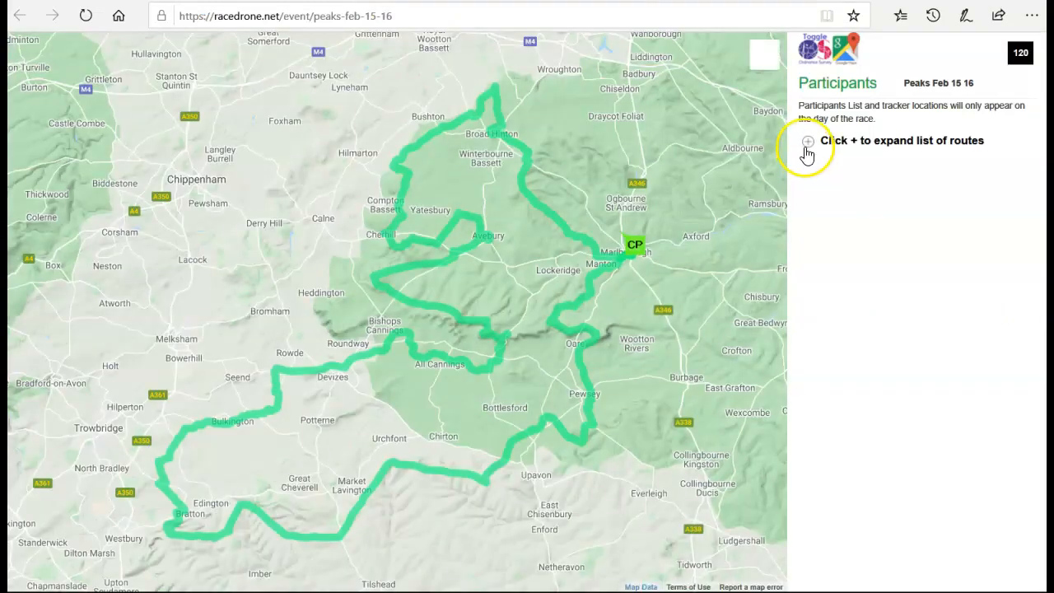
{"action": "left_click", "coordinate": [808, 144]}
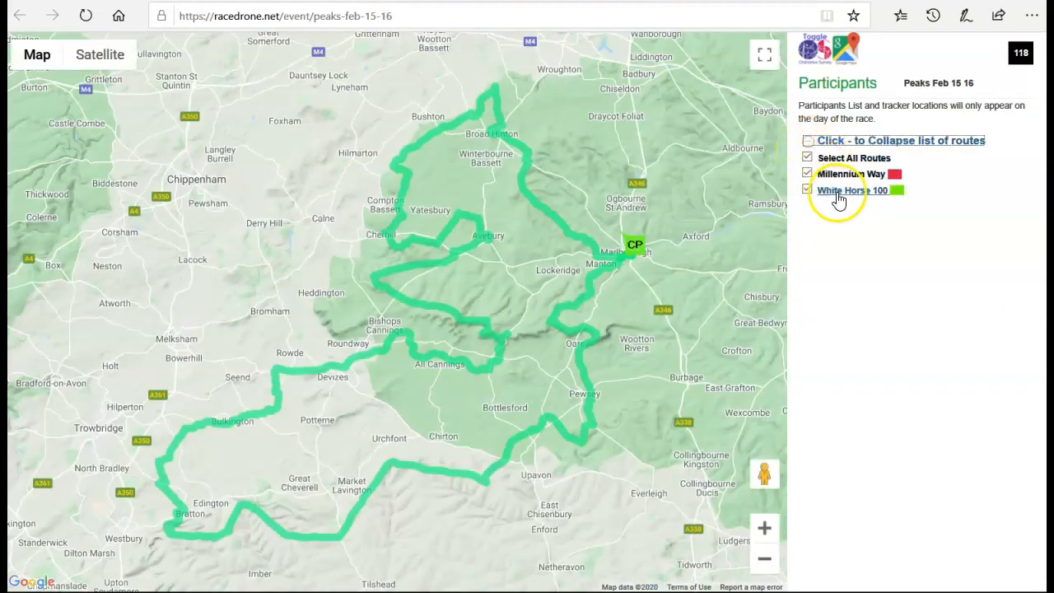
{"action": "left_click", "coordinate": [765, 562]}
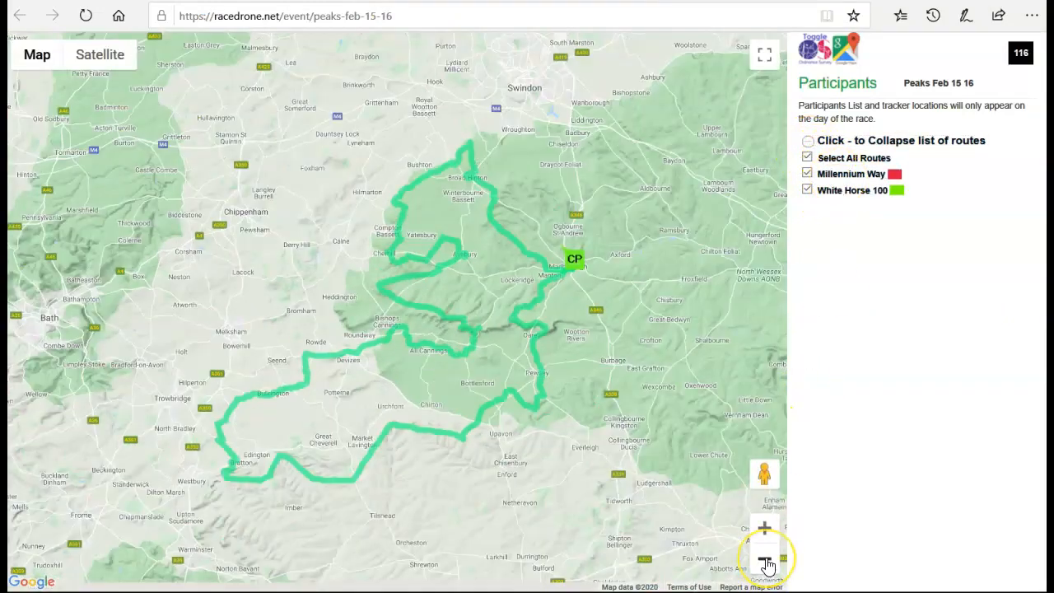
{"action": "left_click", "coordinate": [765, 562]}
{"action": "left_click", "coordinate": [765, 562]}
{"action": "left_click", "coordinate": [765, 562]}
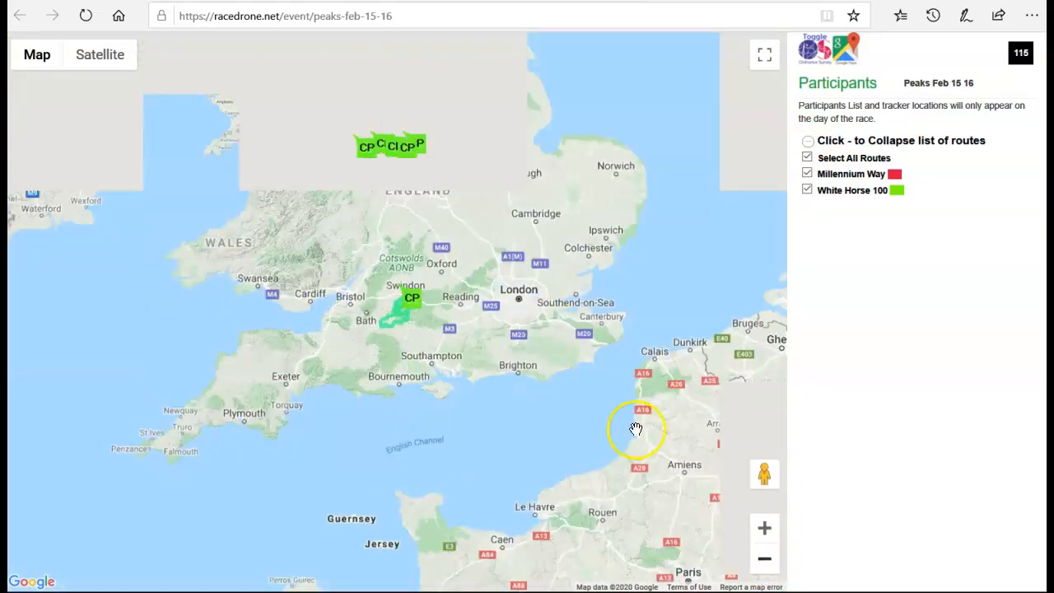
{"action": "scroll", "coordinate": [437, 197], "scroll_direction": "up", "scroll_amount": 1}
{"action": "scroll", "coordinate": [437, 198], "scroll_direction": "up", "scroll_amount": 1}
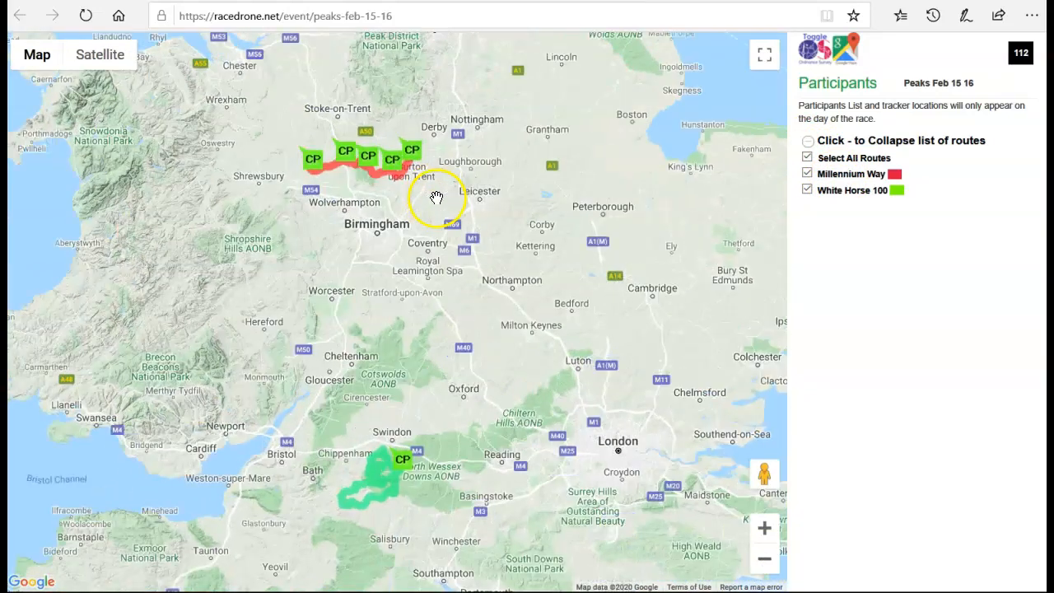
Step: View the label of the White Horse 100 checkpoint and of each Millennium Way checkpoint on the event map
{"action": "left_click", "coordinate": [405, 461]}
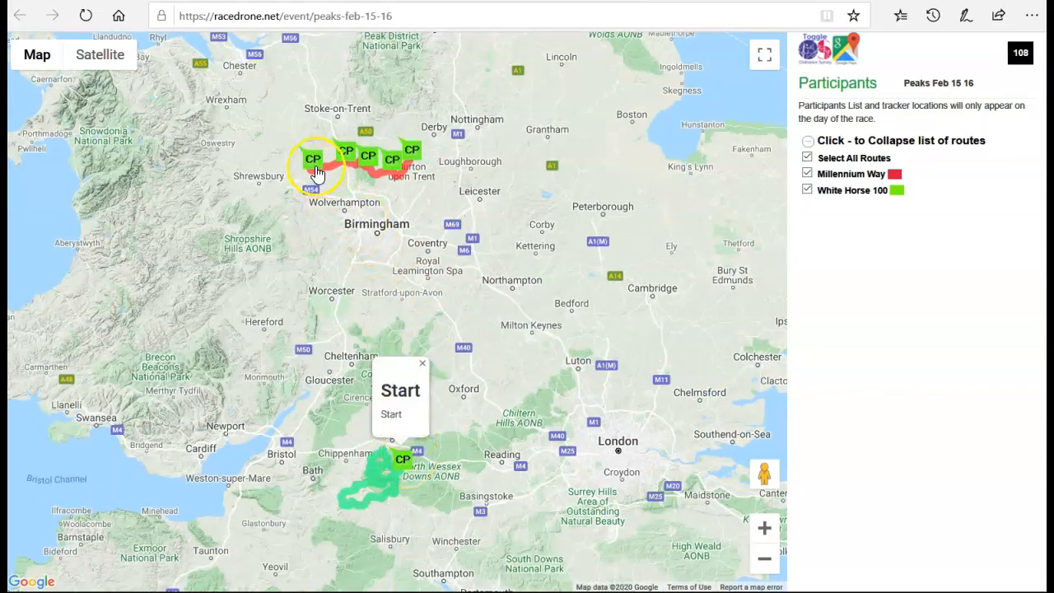
{"action": "left_click", "coordinate": [317, 173]}
{"action": "left_click", "coordinate": [344, 171]}
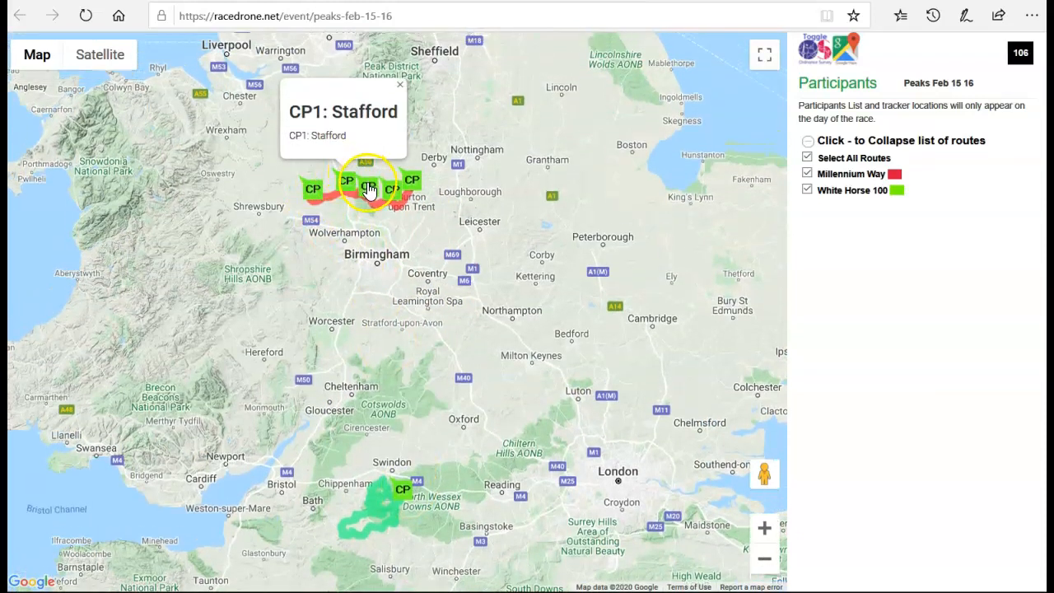
{"action": "left_click", "coordinate": [369, 188]}
{"action": "left_click", "coordinate": [394, 189]}
{"action": "left_click", "coordinate": [414, 188]}
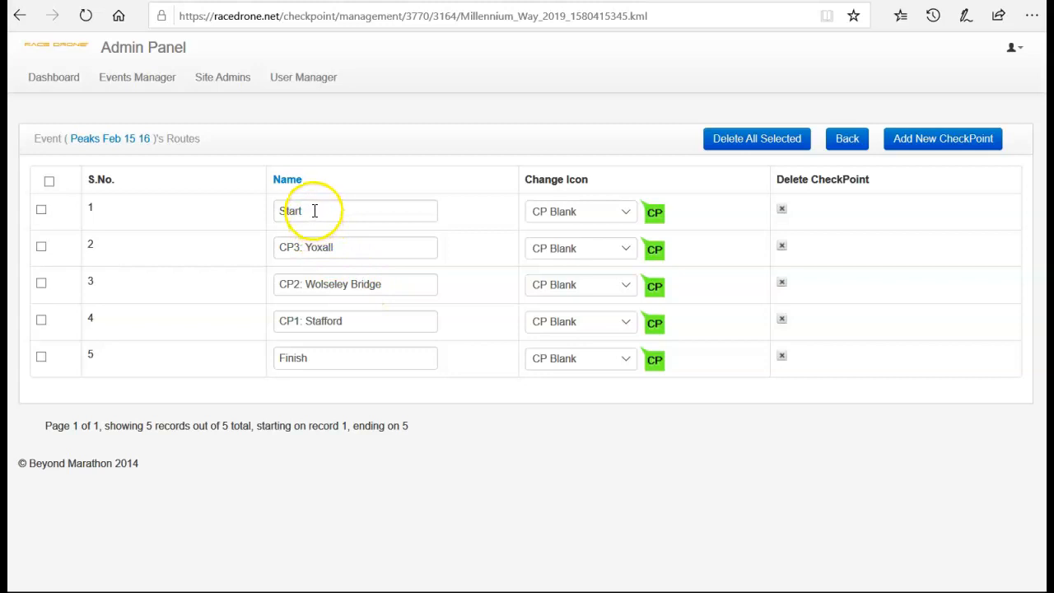
Step: In the Millennium Way checkpoints, set the Start icon to Start and the CP3: Yoxall icon to CP3 Blue
{"action": "left_click", "coordinate": [586, 224]}
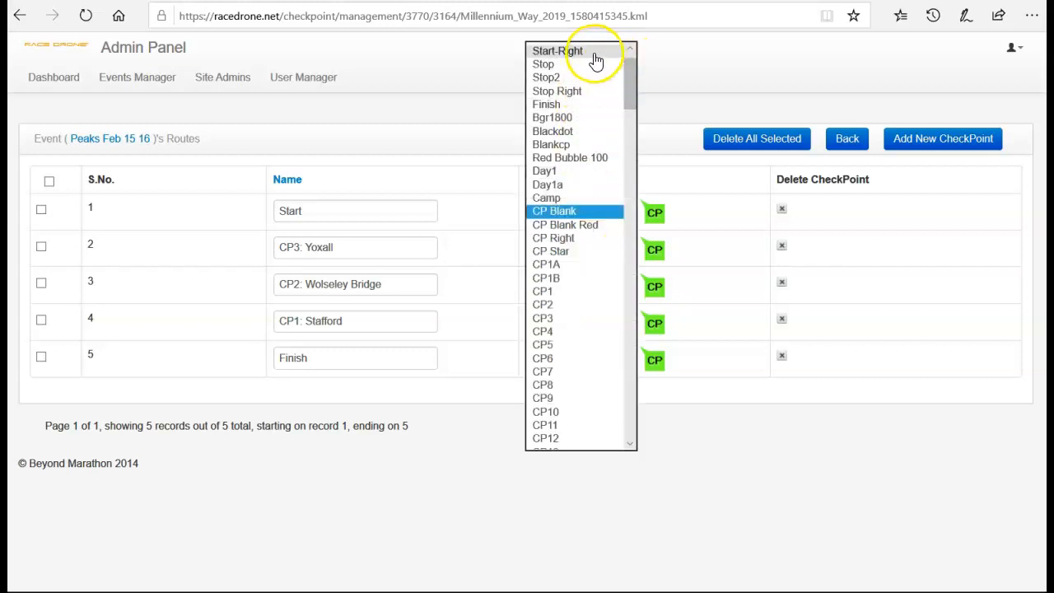
{"action": "scroll", "coordinate": [599, 59], "scroll_direction": "up", "scroll_amount": 1}
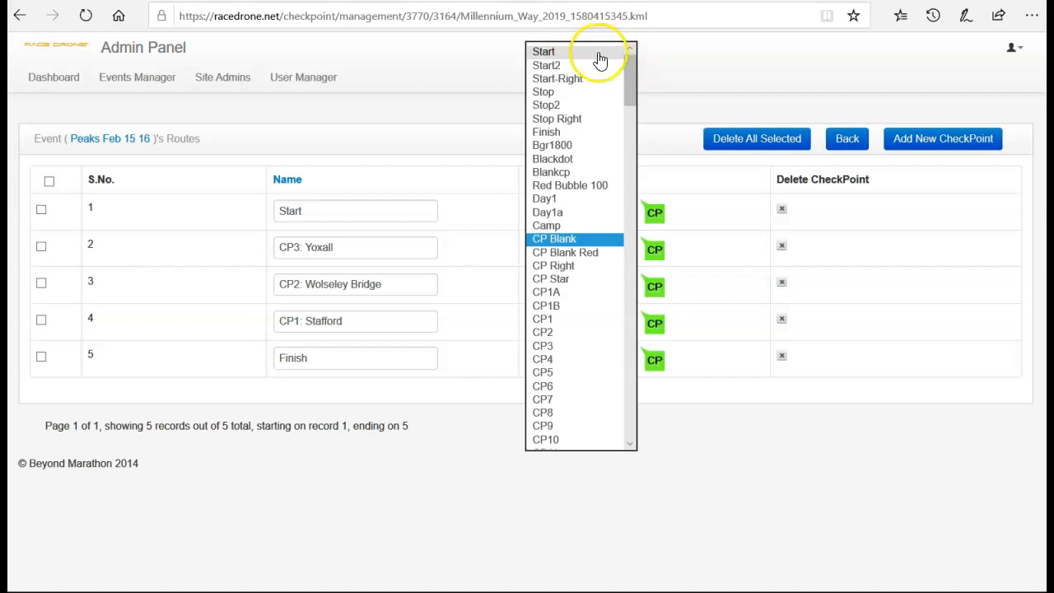
{"action": "left_click", "coordinate": [599, 56]}
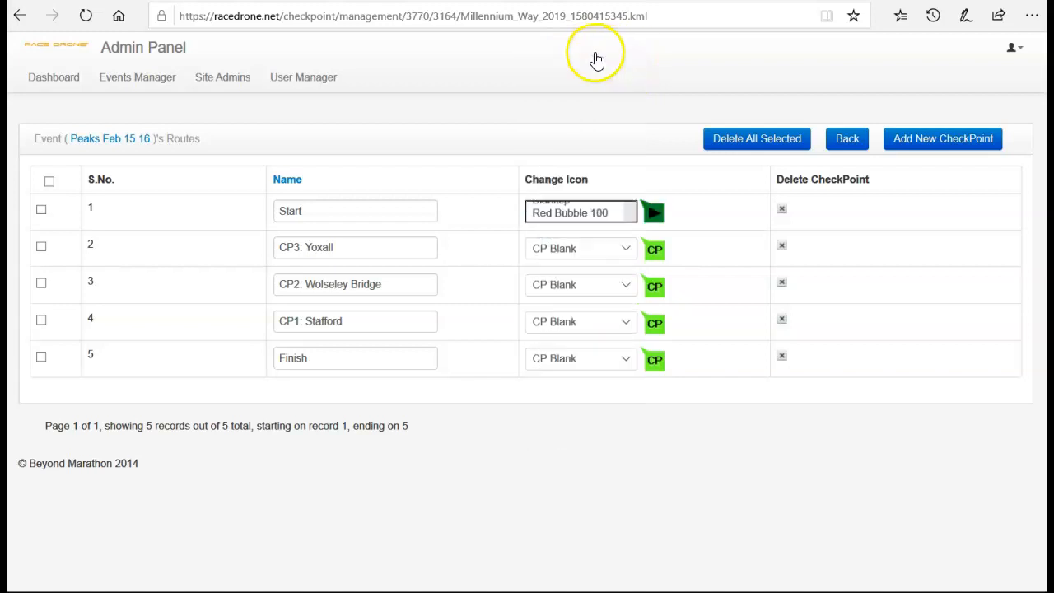
{"action": "left_click", "coordinate": [581, 255]}
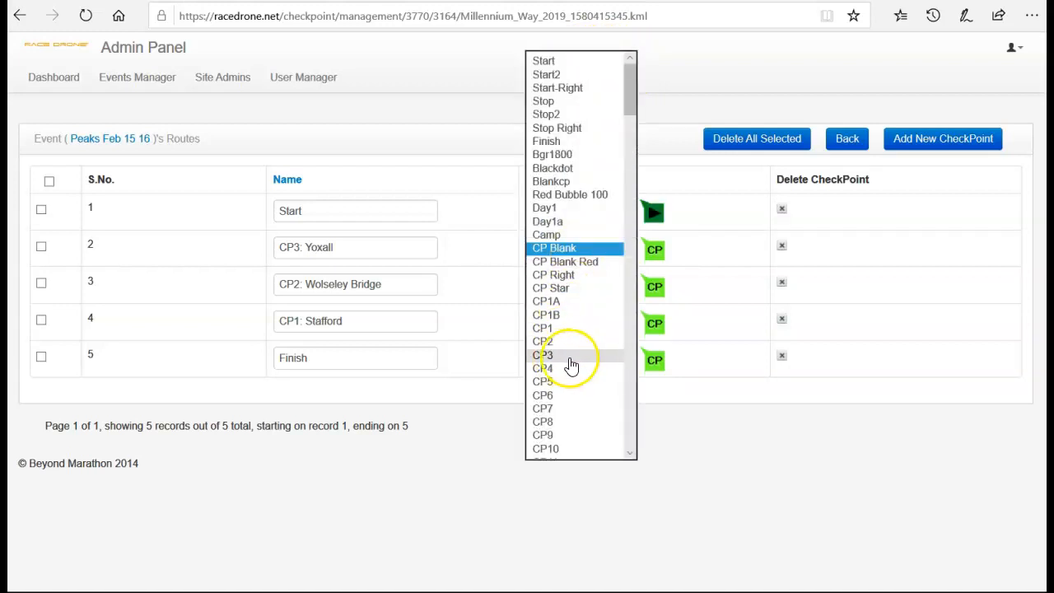
{"action": "left_click_drag", "start_coordinate": [630, 106], "coordinate": [624, 180]}
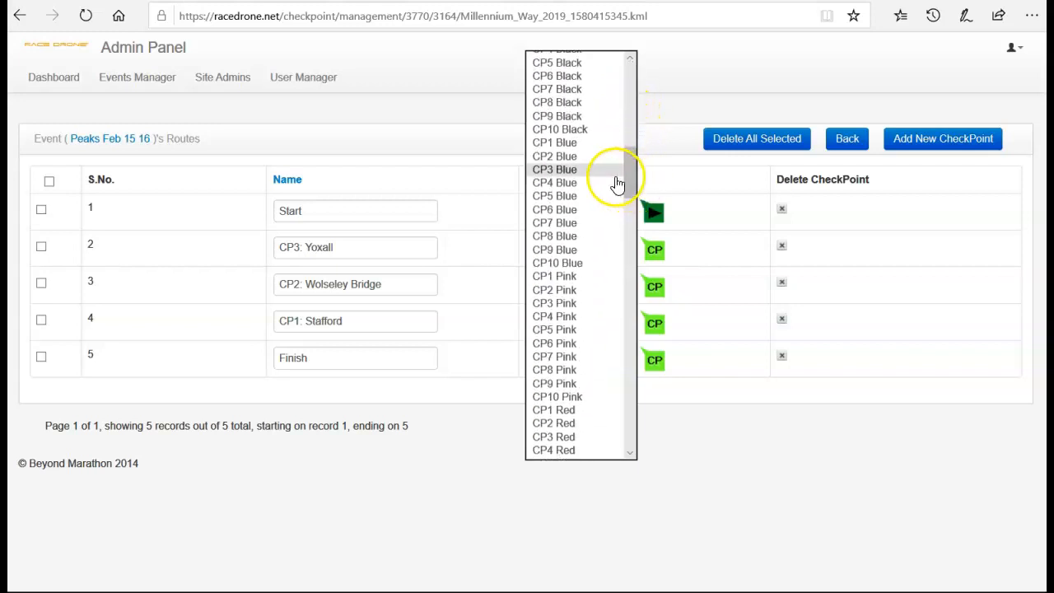
{"action": "left_click", "coordinate": [604, 171]}
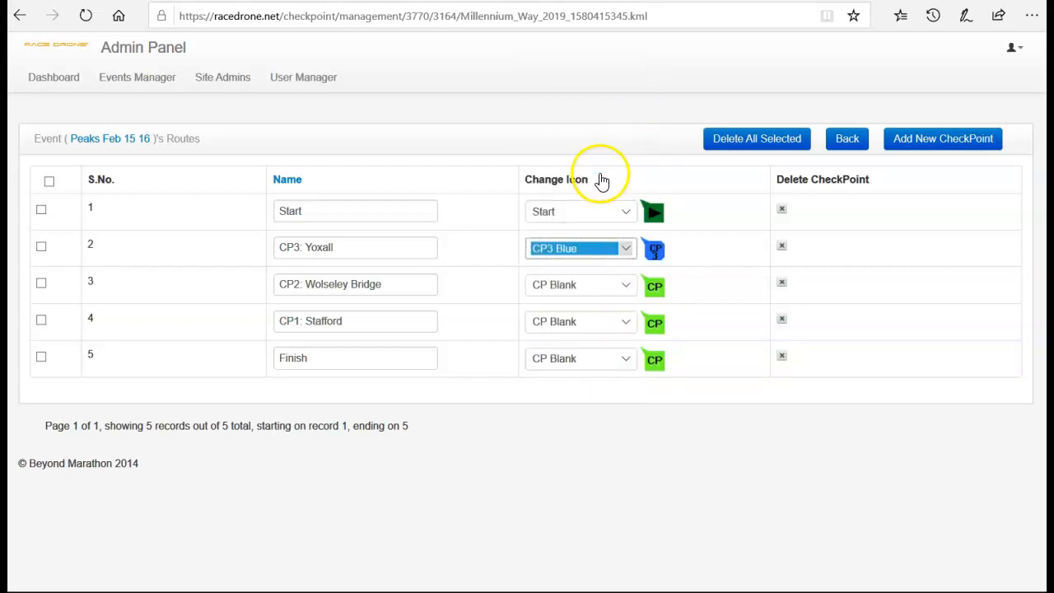
Step: Set the checkpoint icons of CP2: Wolseley Bridge to CP2 Yellow, CP1: Stafford to CP1 Red and Finish to Stop
{"action": "left_click", "coordinate": [590, 286]}
{"action": "left_click_drag", "start_coordinate": [629, 148], "coordinate": [630, 270]}
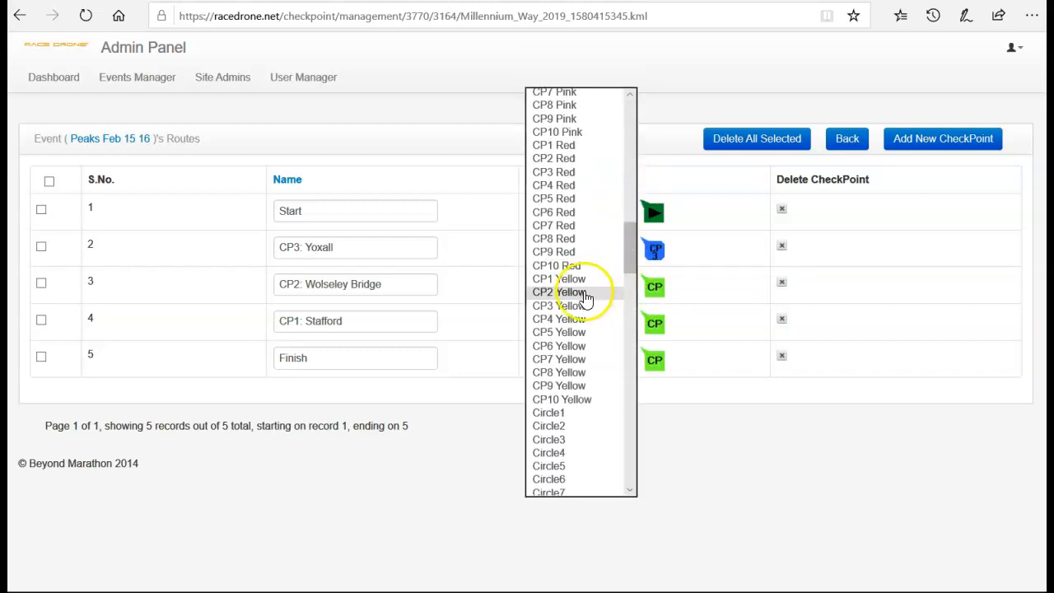
{"action": "left_click", "coordinate": [587, 294]}
{"action": "left_click", "coordinate": [568, 334]}
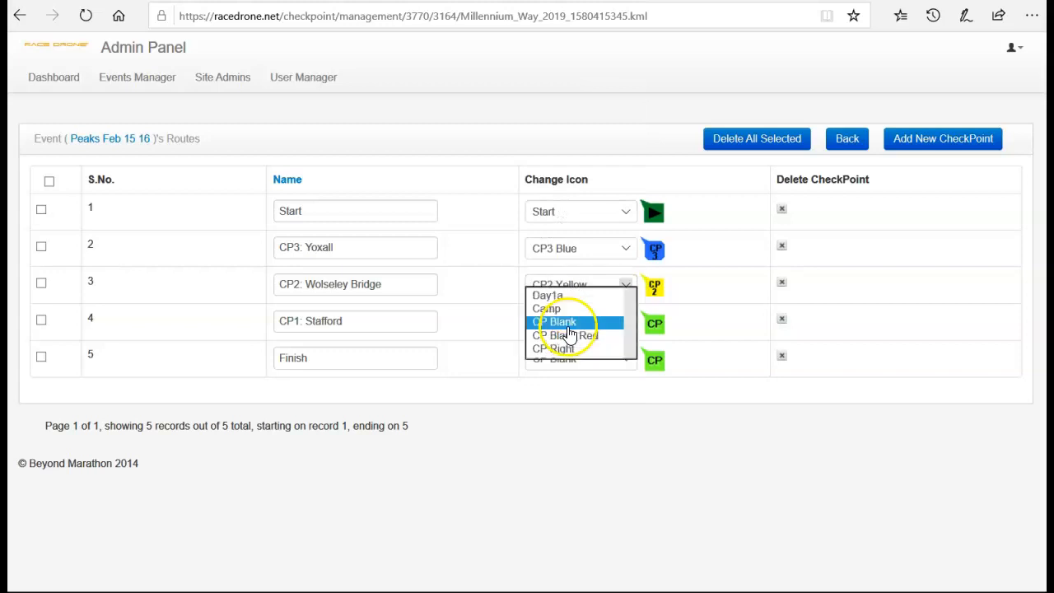
{"action": "left_click_drag", "start_coordinate": [630, 165], "coordinate": [620, 292]}
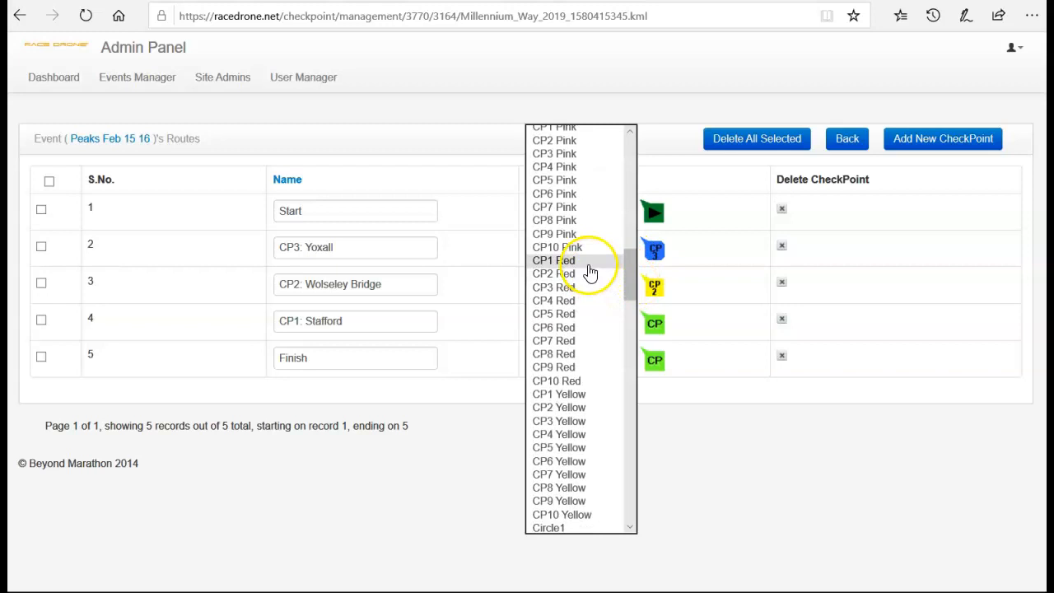
{"action": "left_click", "coordinate": [588, 264]}
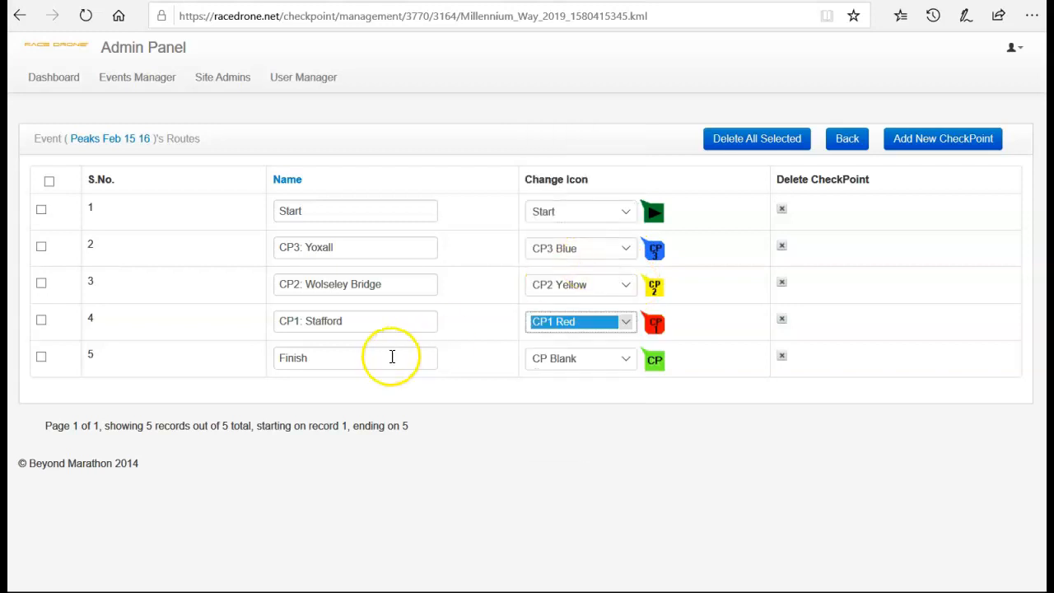
{"action": "left_click", "coordinate": [560, 365]}
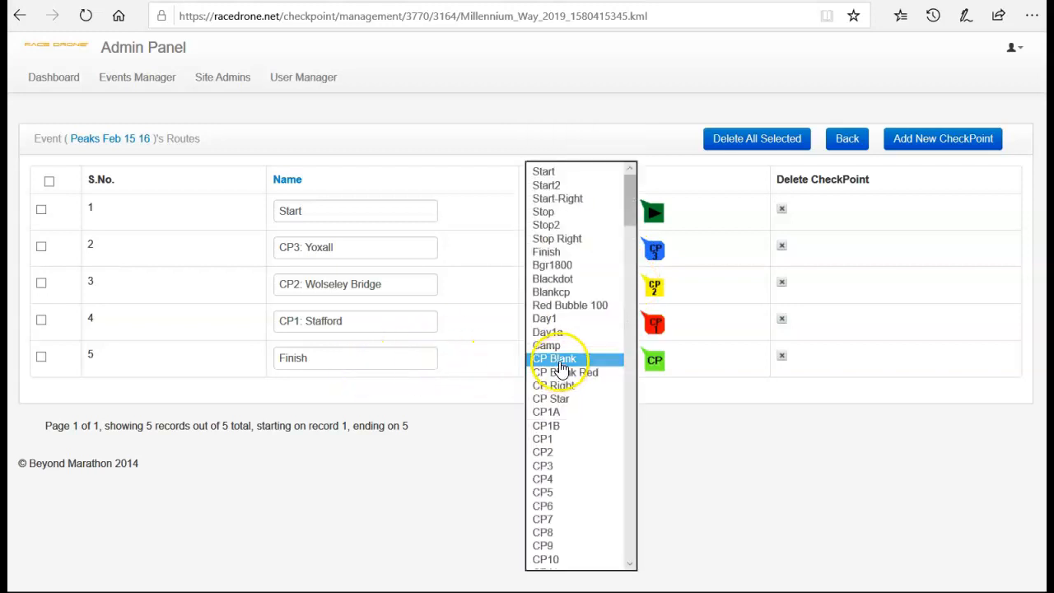
{"action": "left_click", "coordinate": [581, 213]}
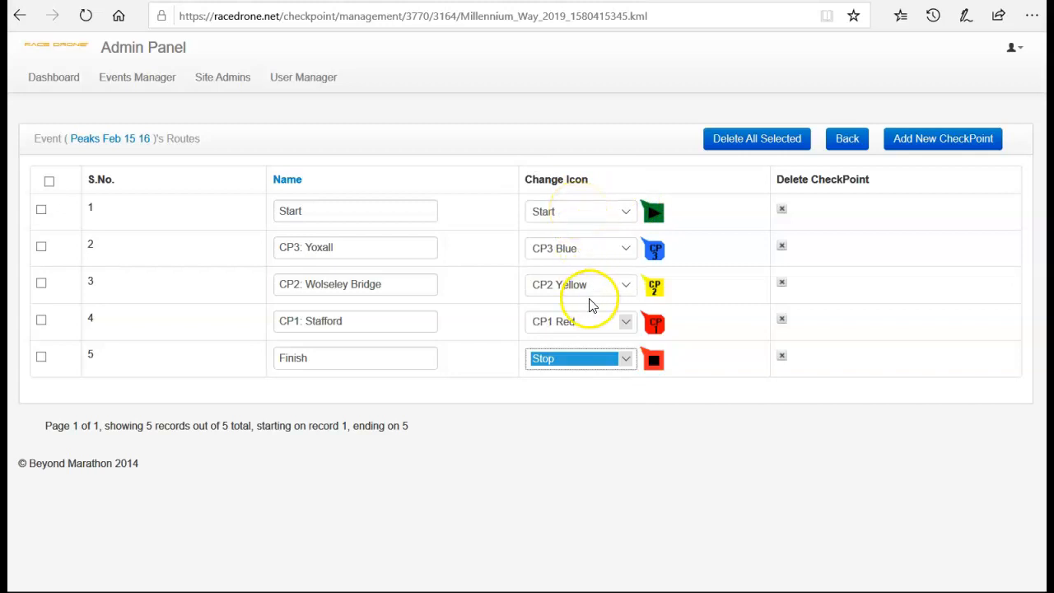
{"action": "left_click", "coordinate": [404, 357]}
{"action": "left_click", "coordinate": [398, 321]}
{"action": "key", "text": "BackSpace"}
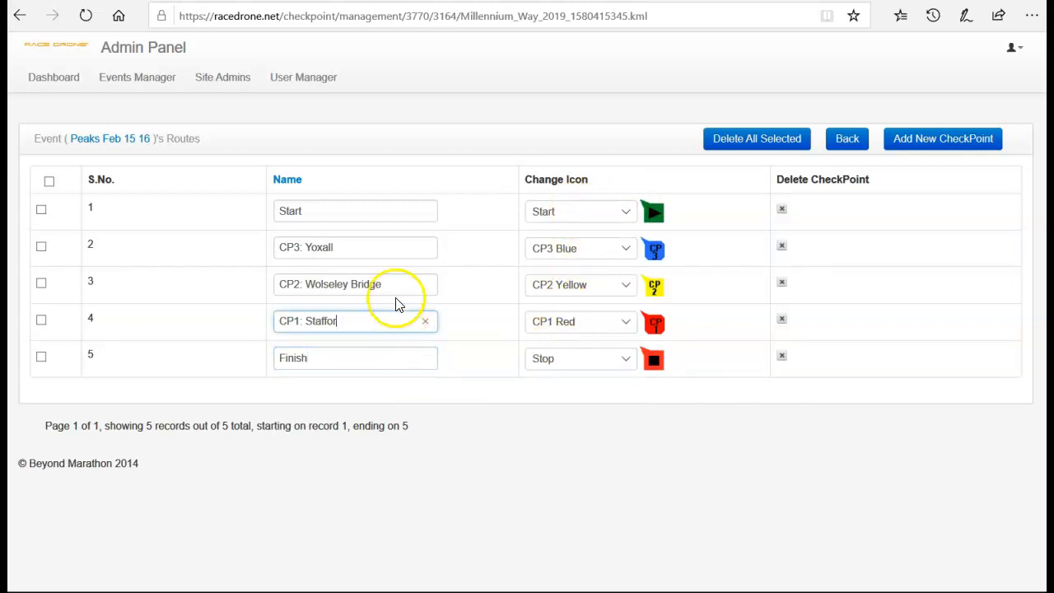
{"action": "left_click", "coordinate": [402, 280]}
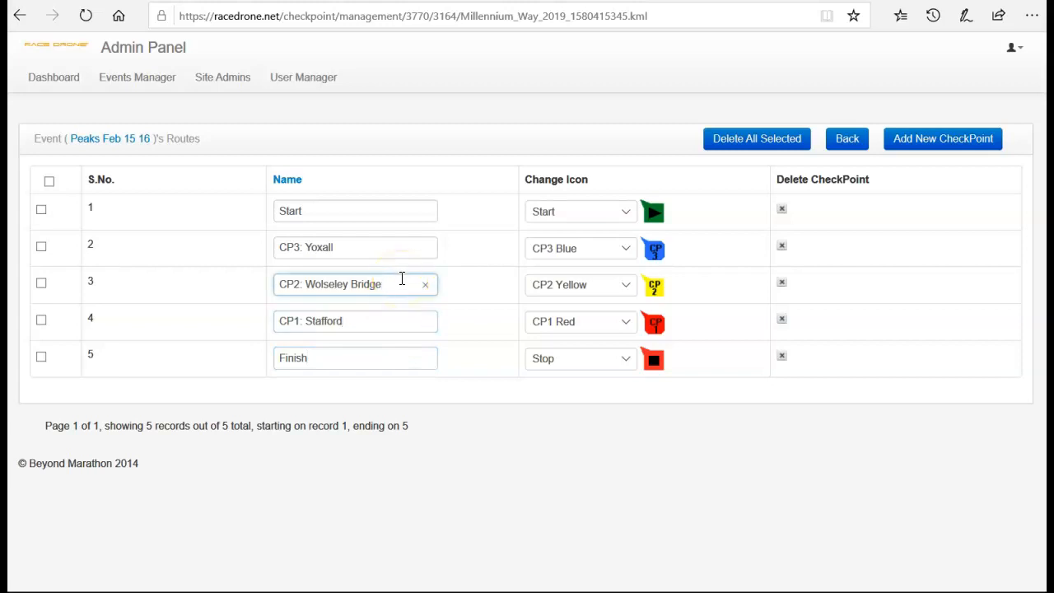
Step: Leave the checkpoint list, reload the Peaks Feb 15 16 event page and toggle the Millennium Way route in its route list
{"action": "left_click", "coordinate": [844, 140]}
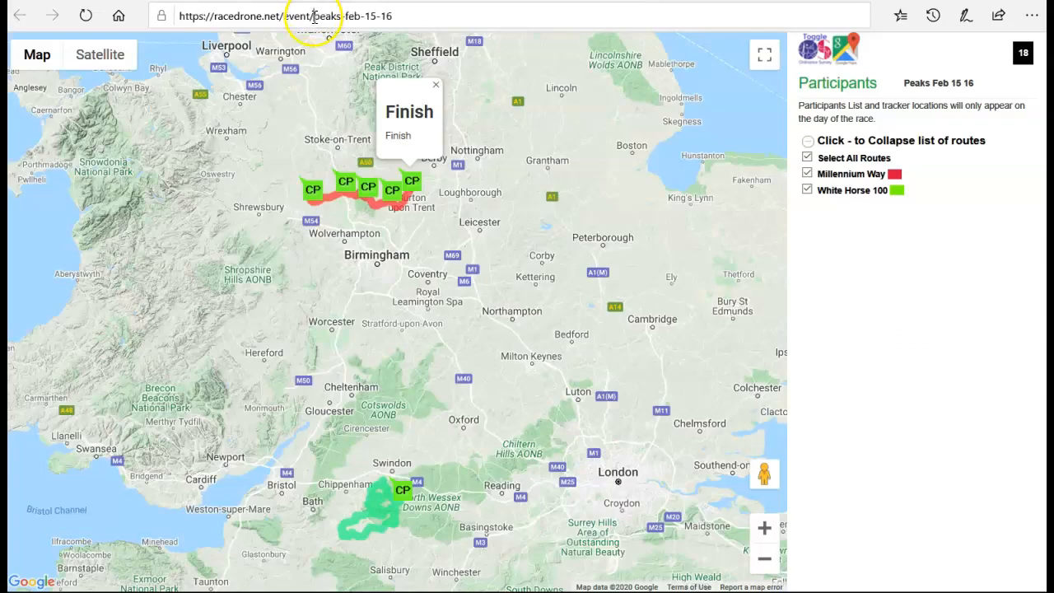
{"action": "left_click", "coordinate": [314, 16]}
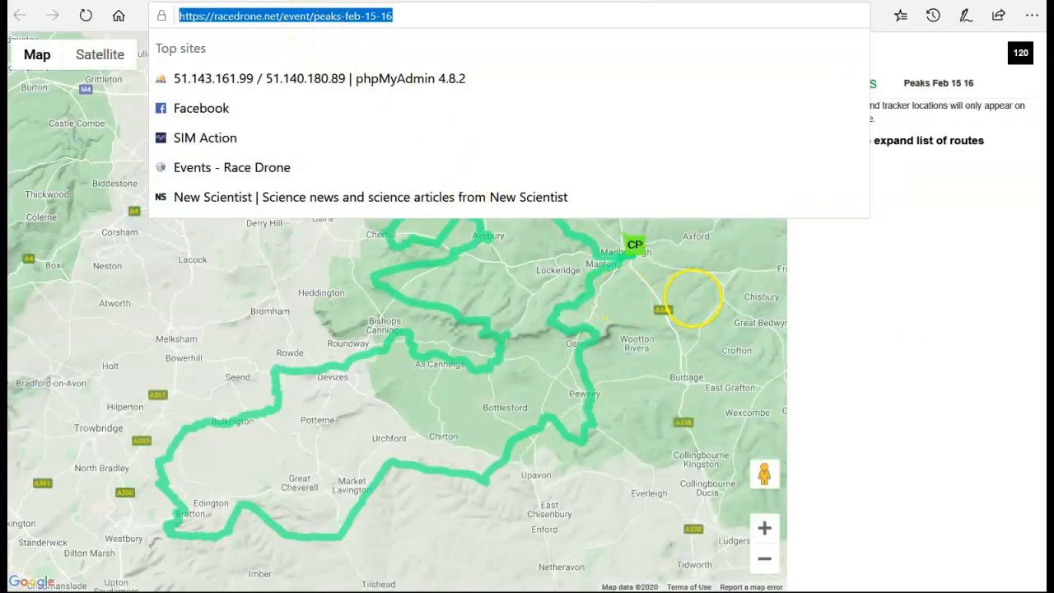
{"action": "left_click", "coordinate": [692, 298]}
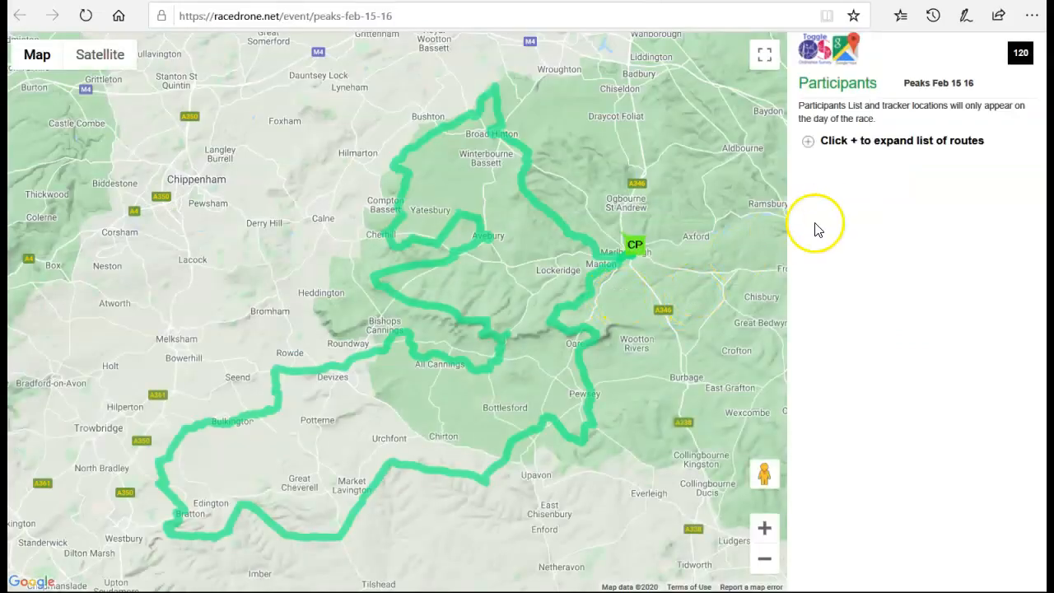
{"action": "left_click", "coordinate": [808, 140]}
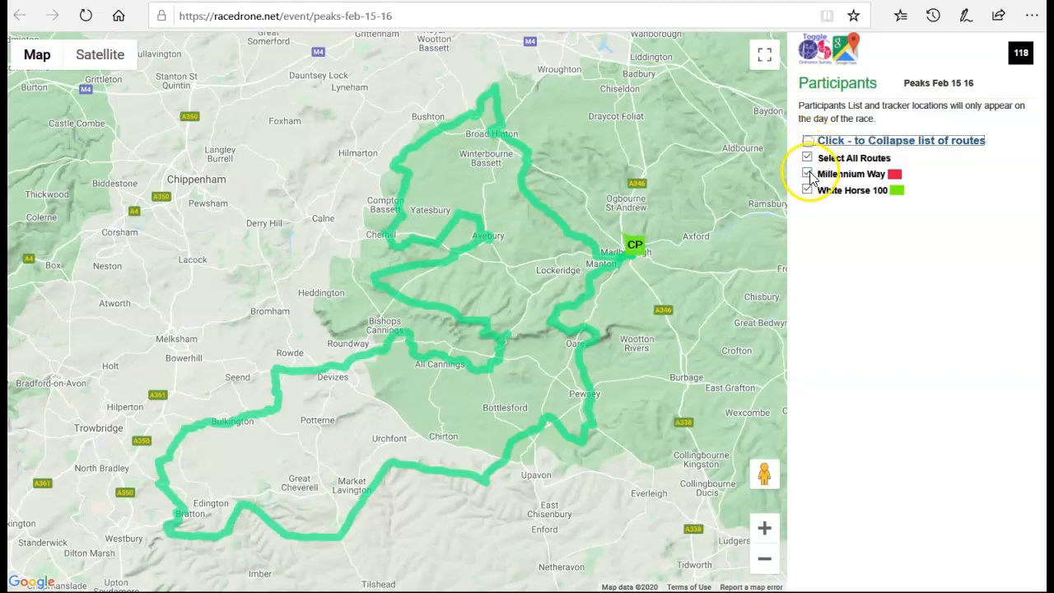
{"action": "left_click", "coordinate": [808, 174]}
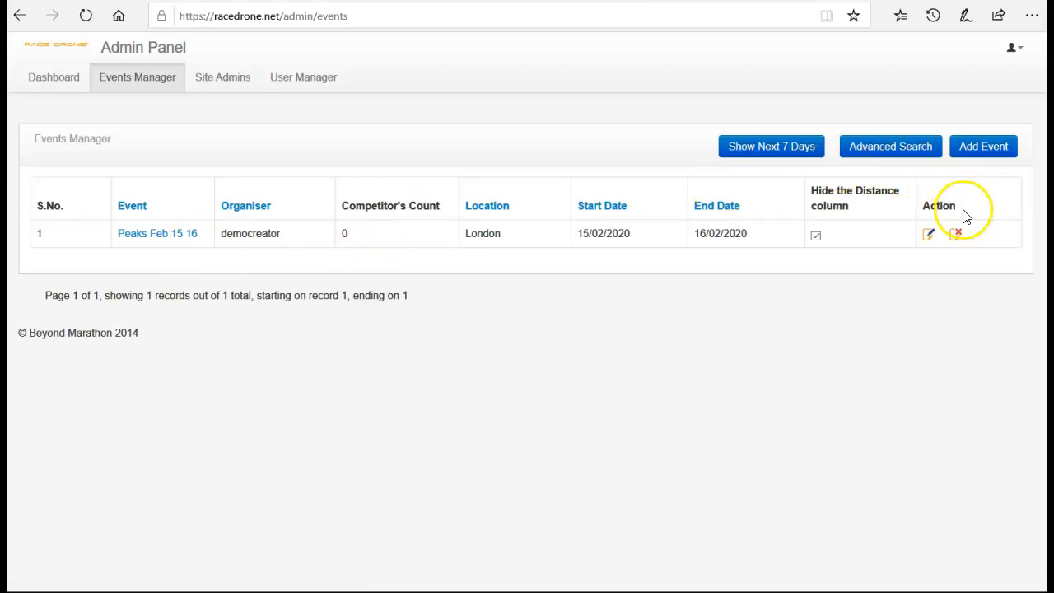
Step: Review the Millennium Way checkpoints through the Peaks Feb 15 16 event's routes management and return to the admin dashboard
{"action": "left_click", "coordinate": [928, 237]}
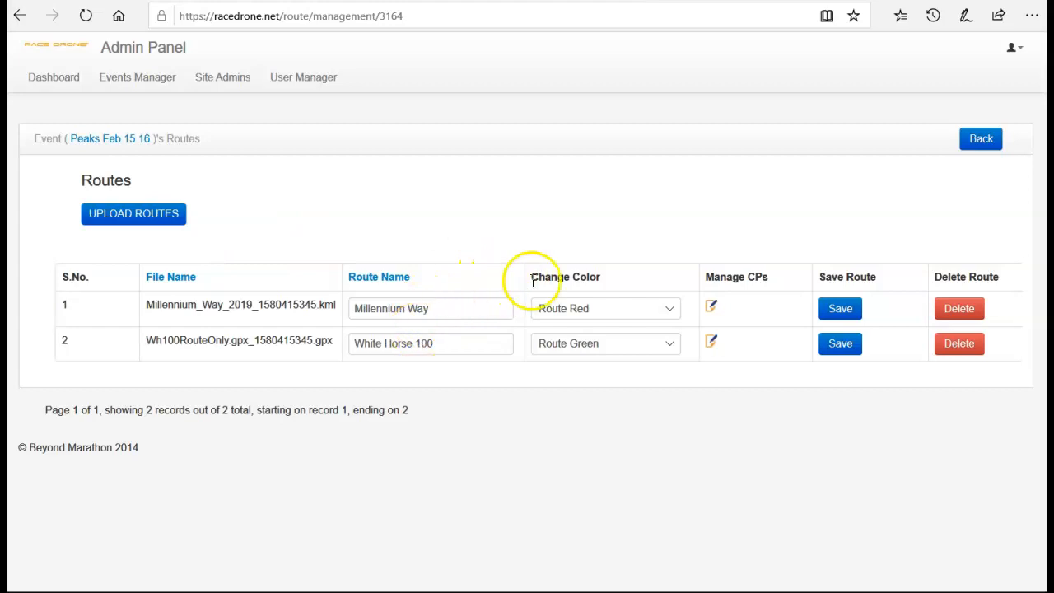
{"action": "left_click", "coordinate": [712, 309]}
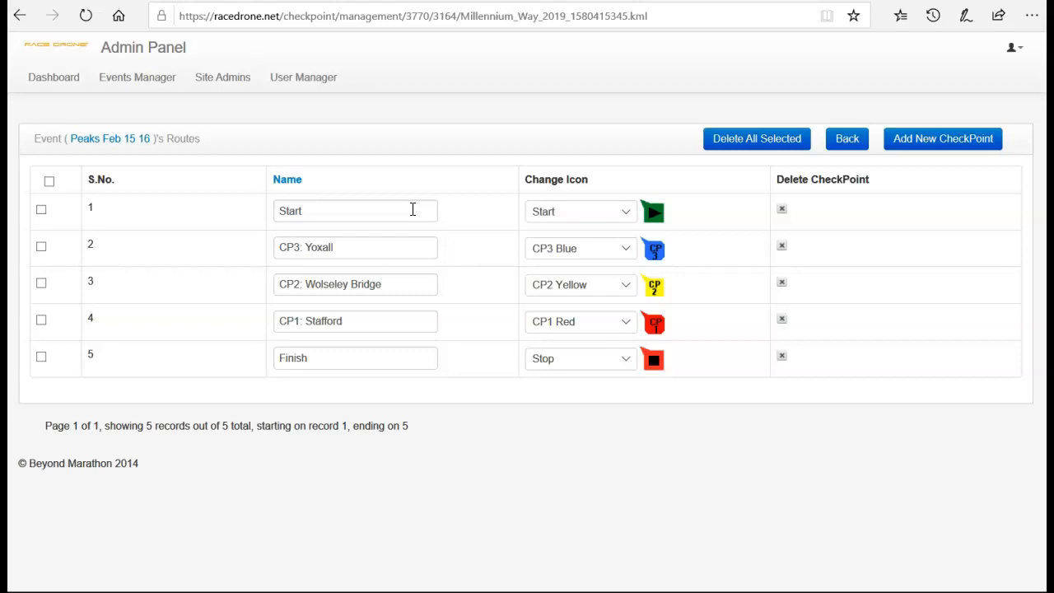
{"action": "left_click", "coordinate": [160, 78]}
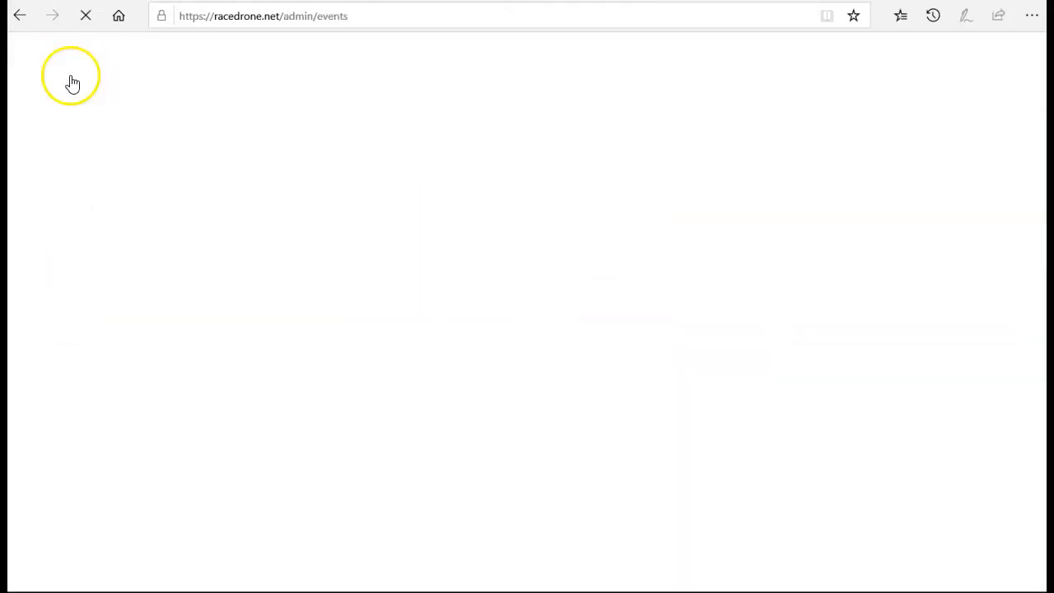
{"action": "left_click", "coordinate": [52, 82]}
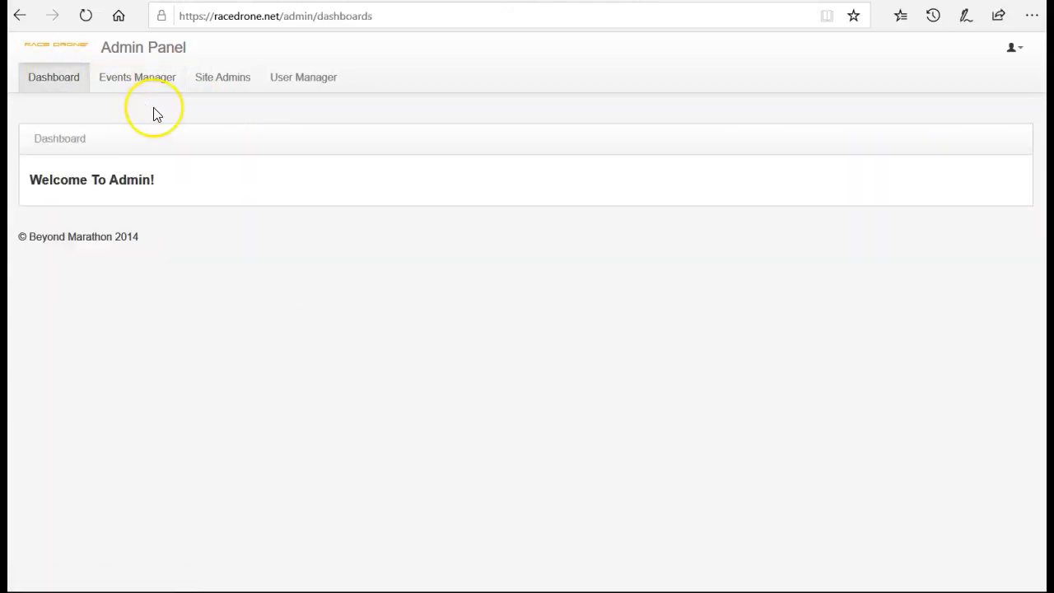